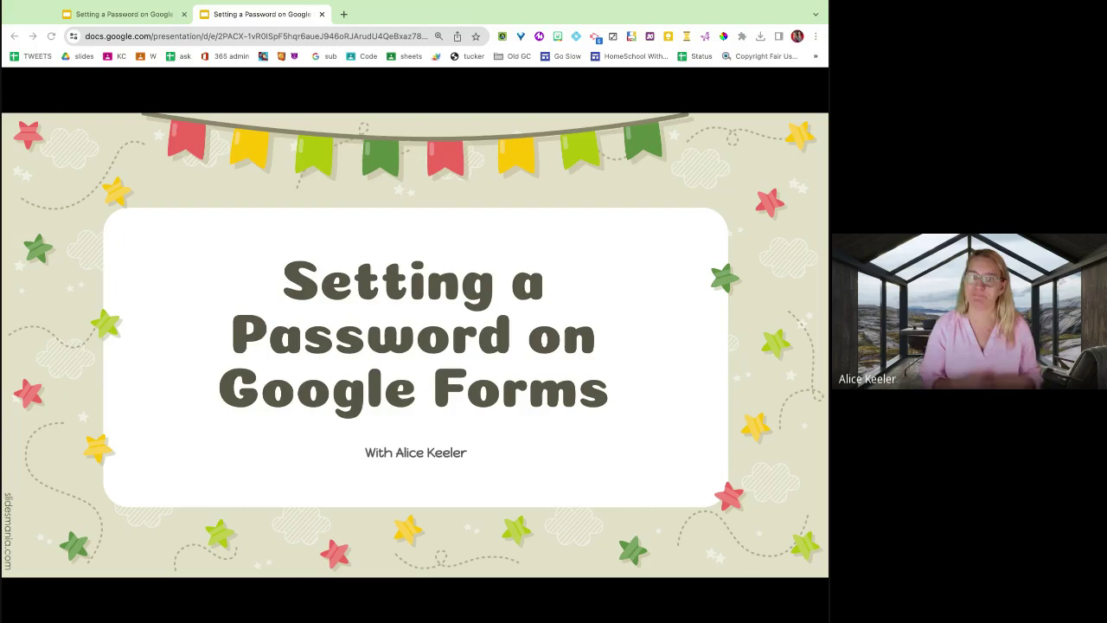
Advance the slideshow from the title slide to slide 2, 'Try to take my quiz', with its QR code.
click(463, 230)
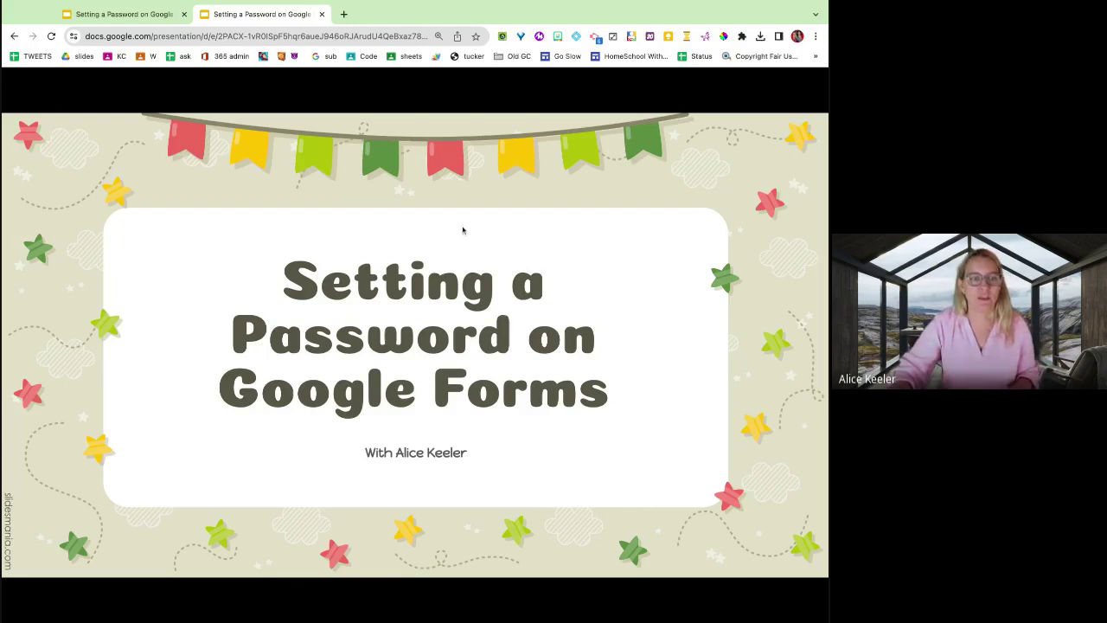
click(477, 232)
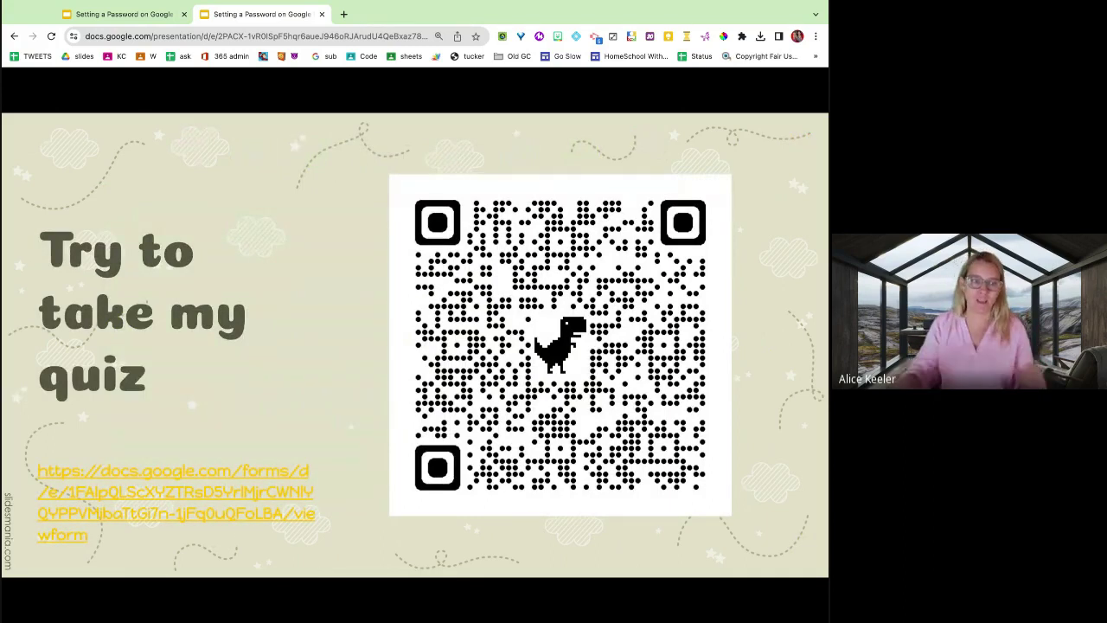
Open the quiz link, enter a name and a first password that the form rejects.
click(201, 516)
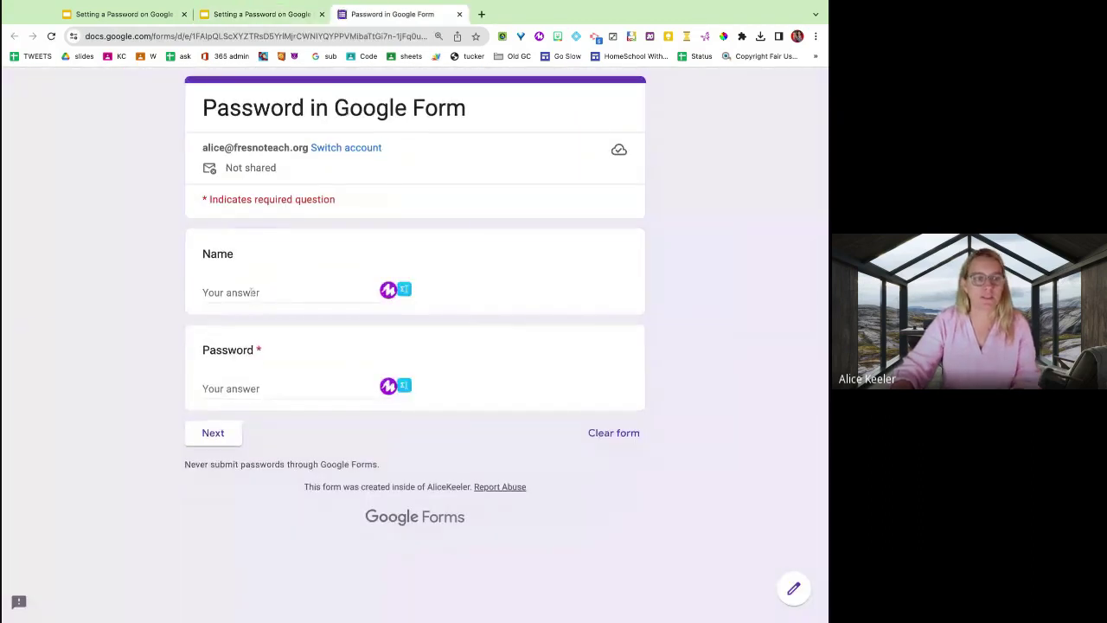
click(253, 293)
text(Bob)
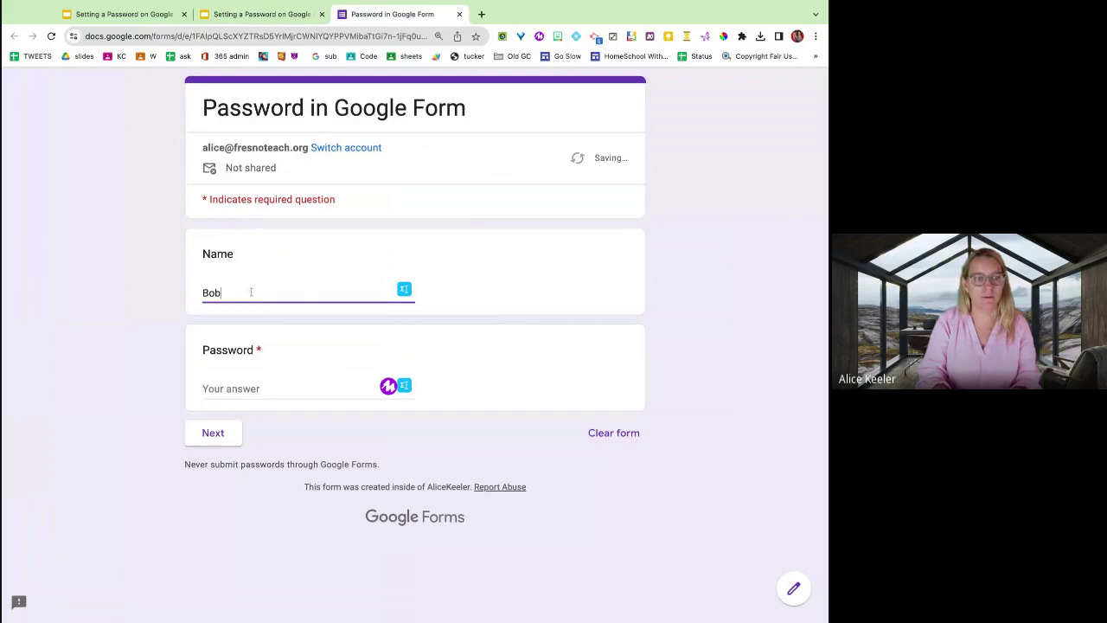
click(237, 389)
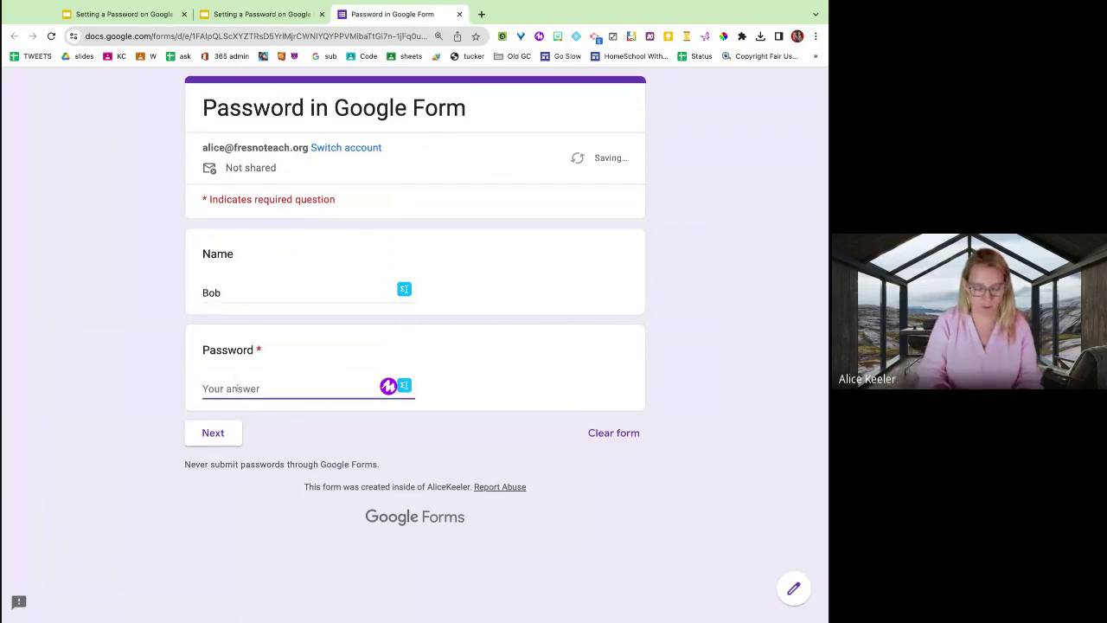
text(password)
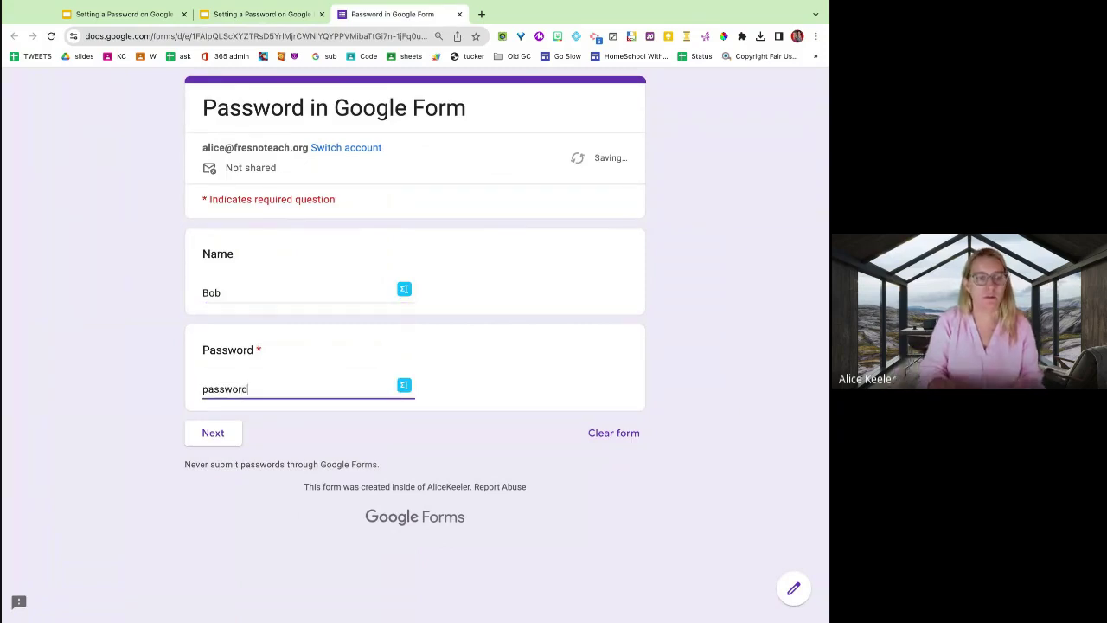
click(462, 395)
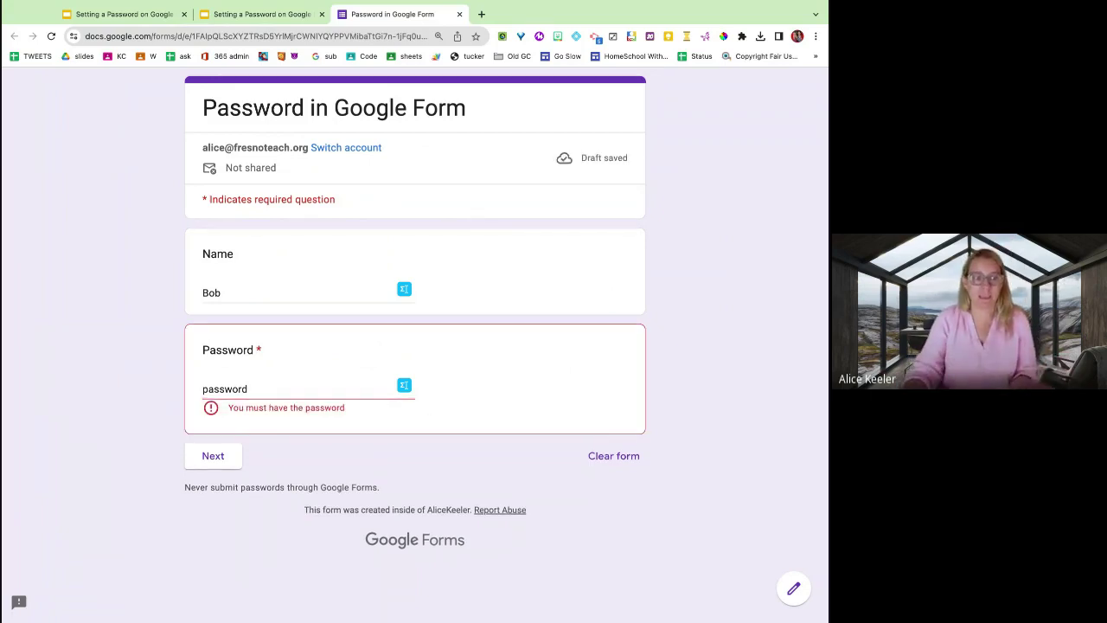
click(217, 456)
click(234, 459)
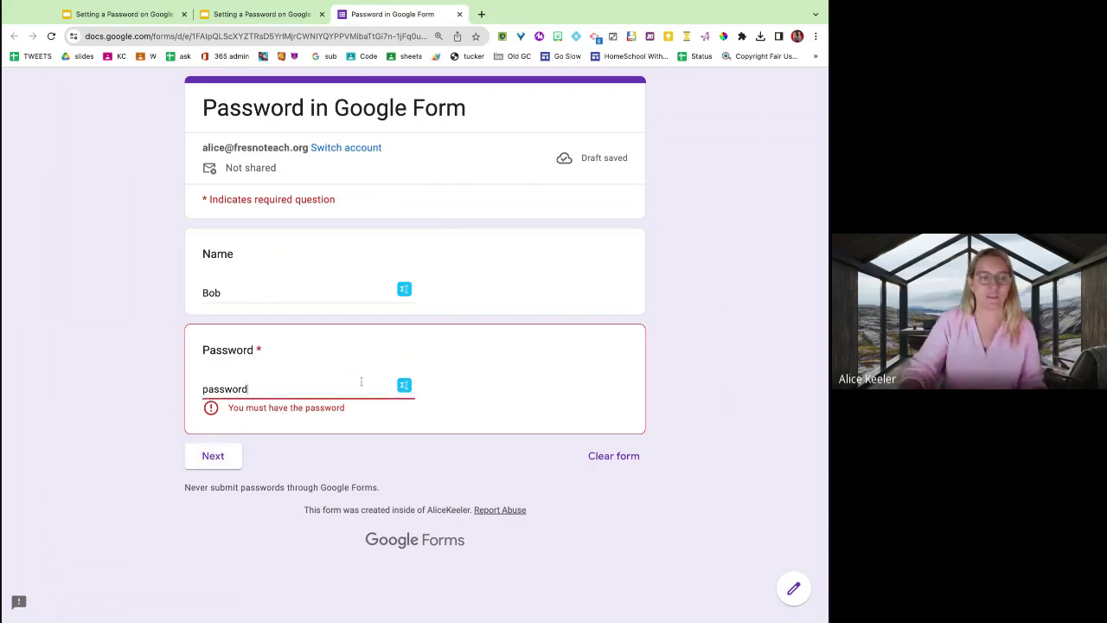
Replace it with the correct password, continue, answer '2' to 1+1, and submit.
double_click(218, 389)
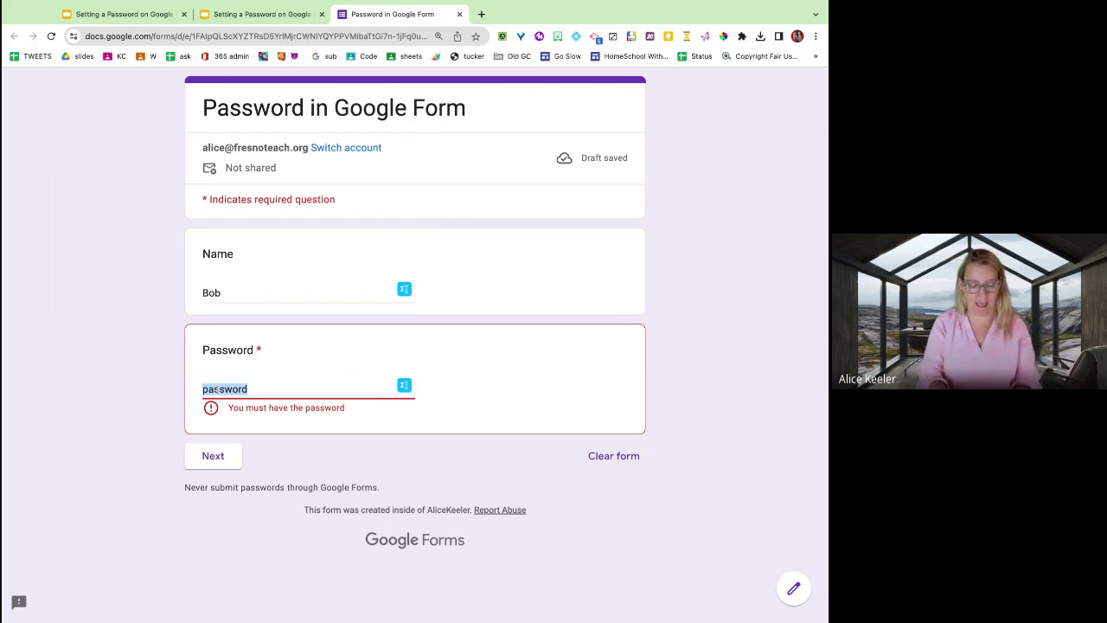
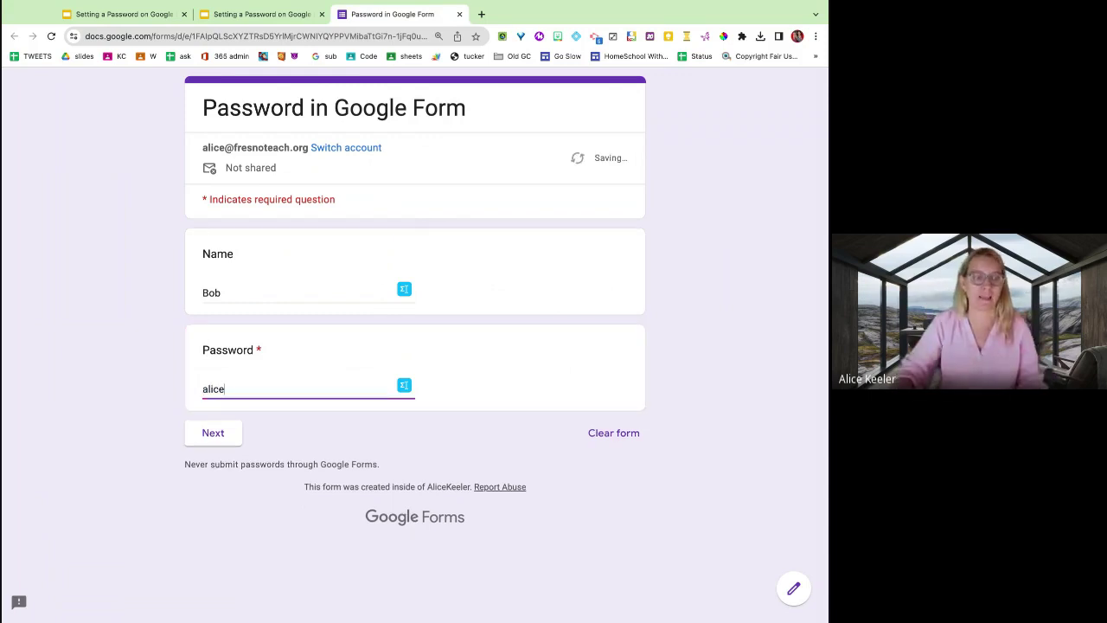
click(214, 433)
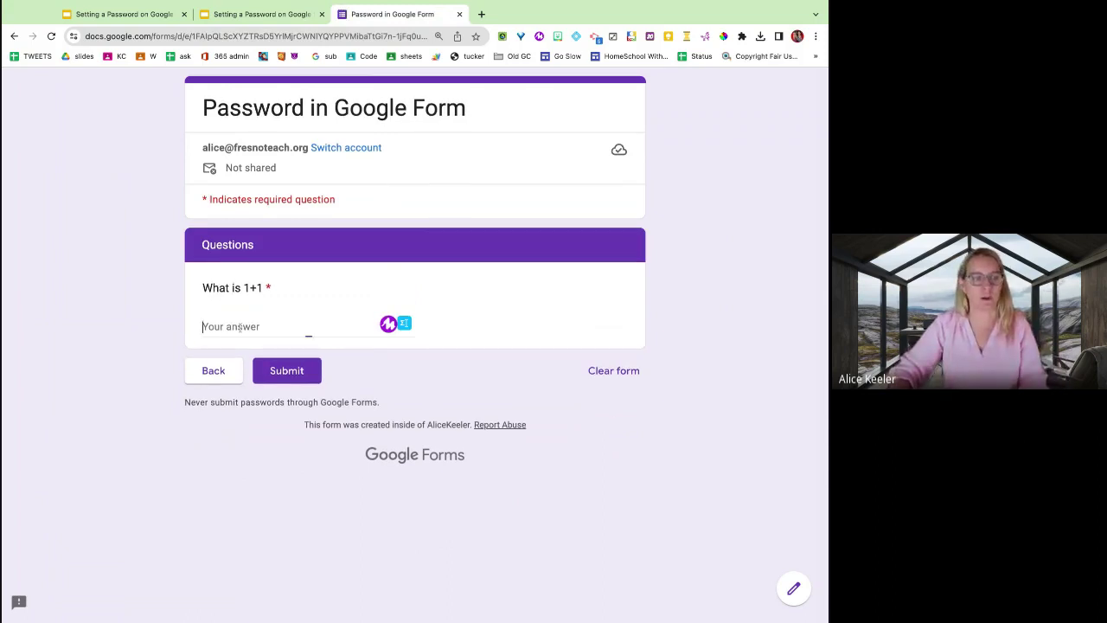
click(259, 327)
text(2)
click(294, 370)
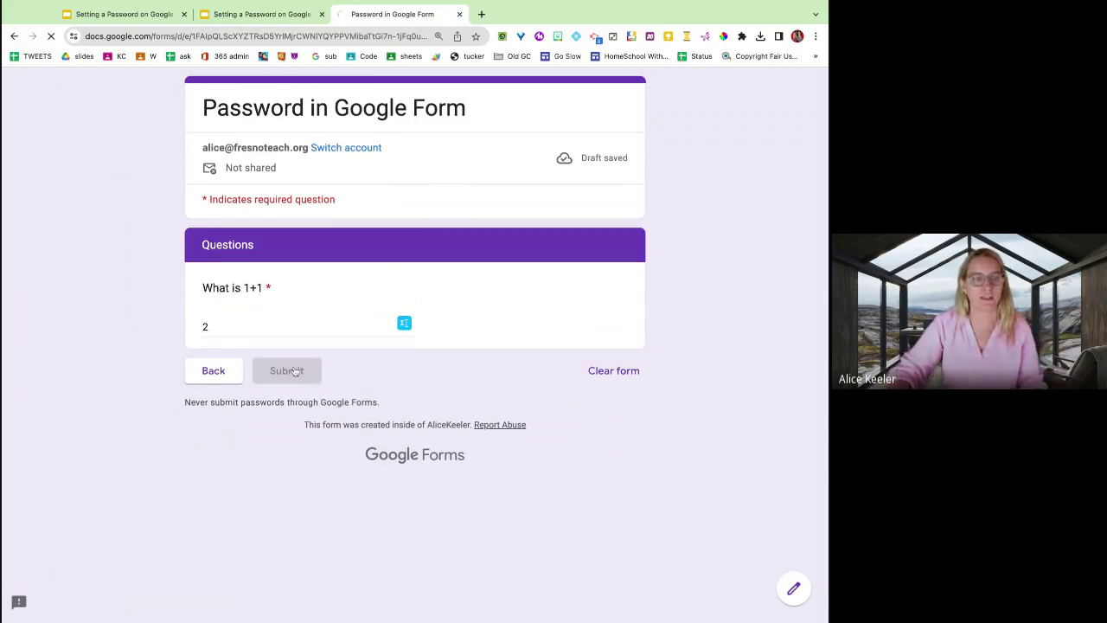
Return to the slides and advance past Need Sections and Short Answer Question to '03 Response Validation'.
click(263, 14)
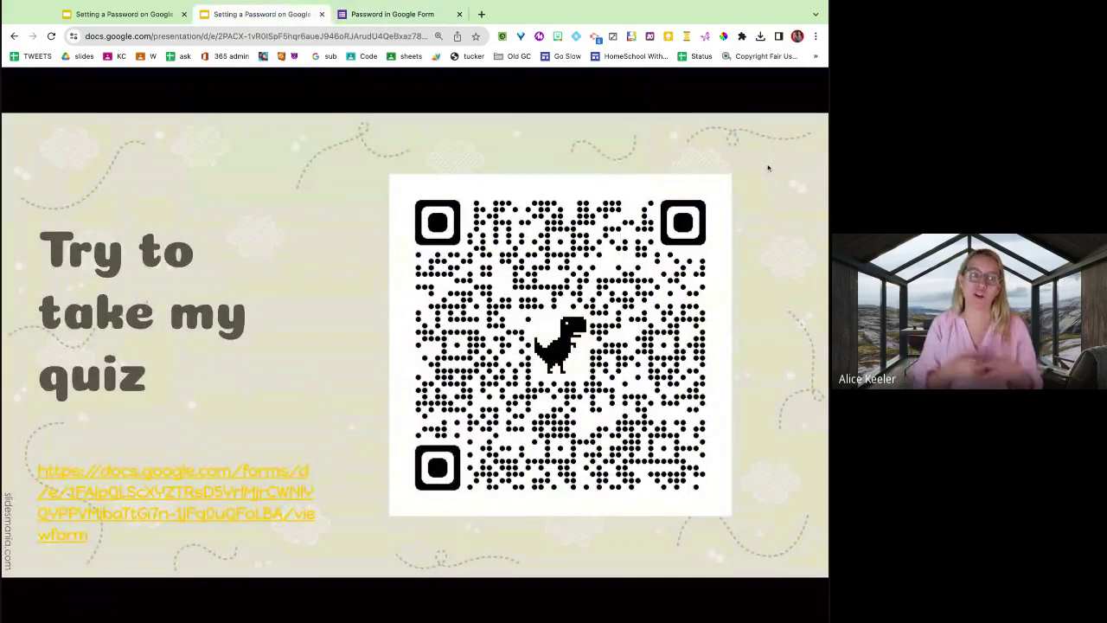
key(Right)
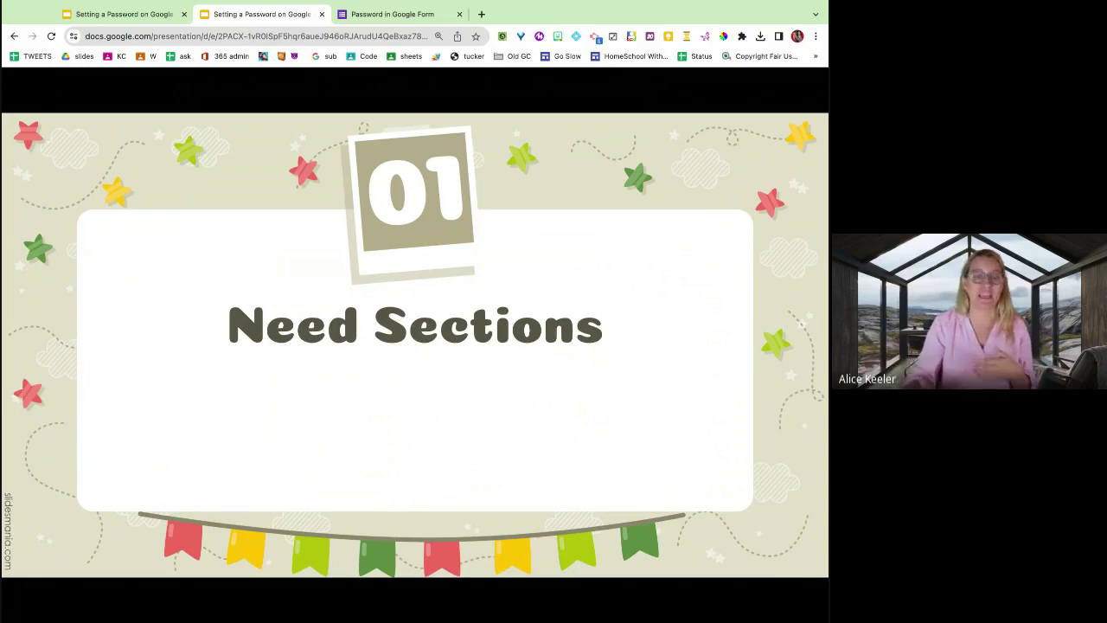
click(771, 315)
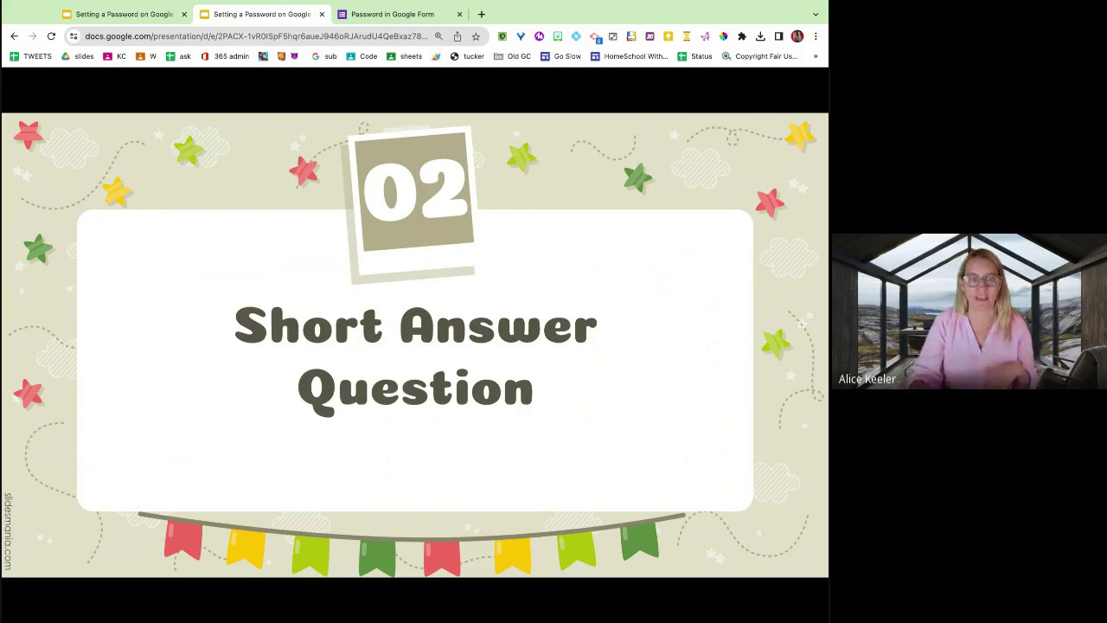
key(Right)
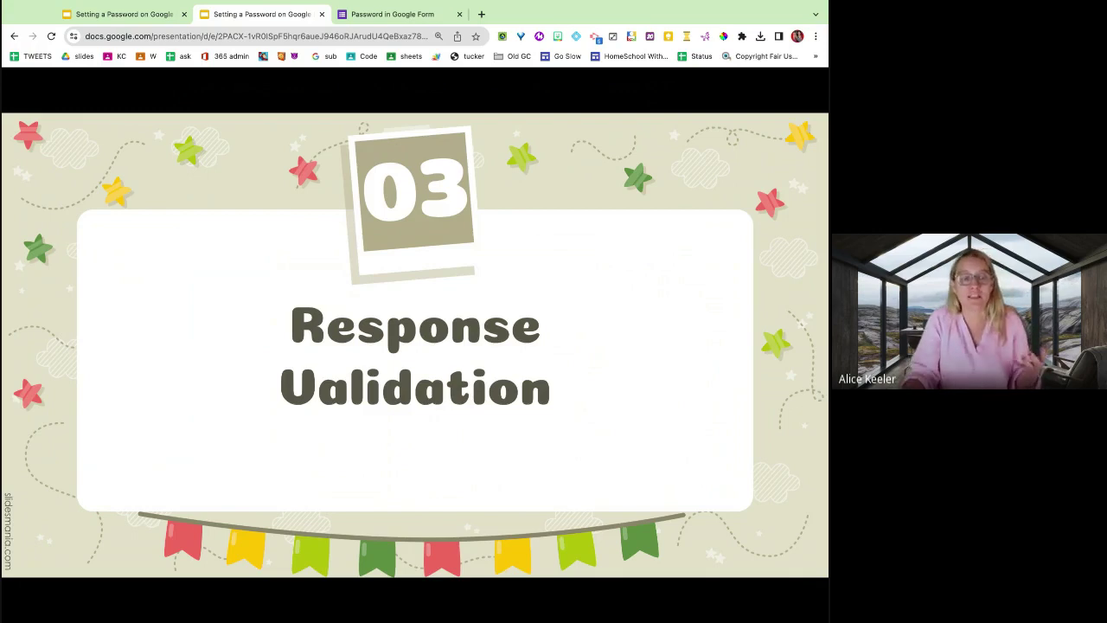
Step through the Text Contains, Custom Error Text and Required Question slides to the Credits slide.
key(Right)
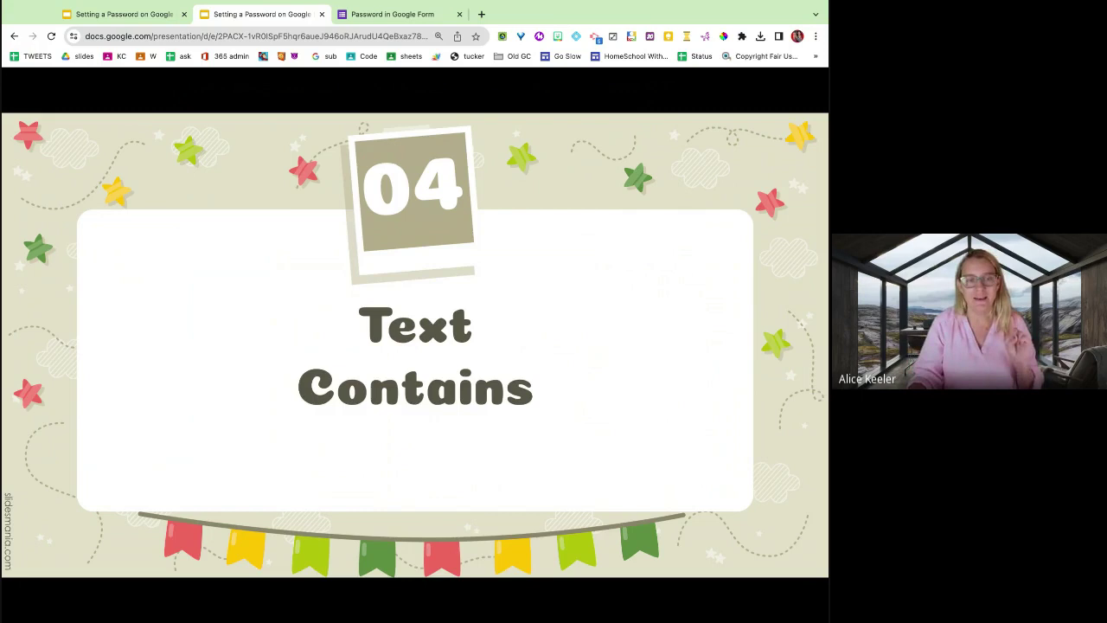
key(Right)
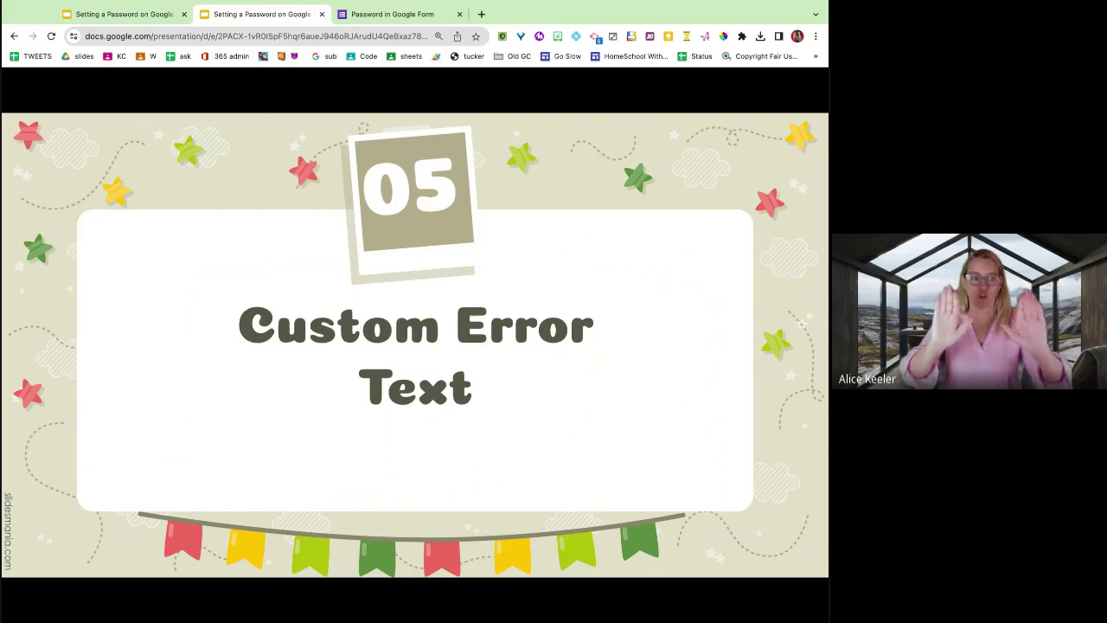
key(Right)
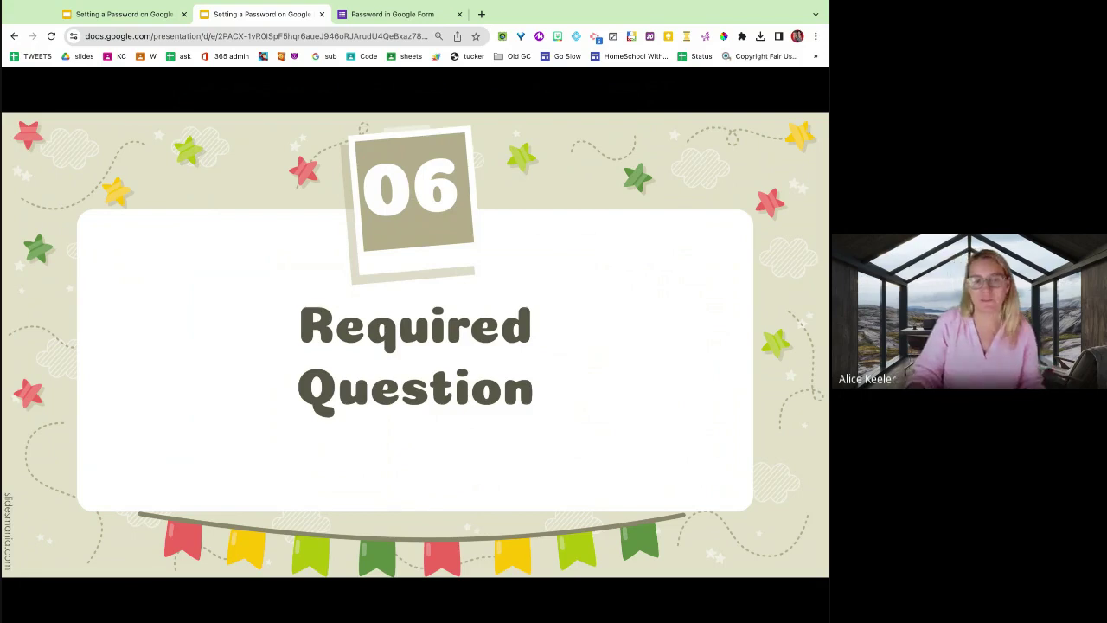
key(Right)
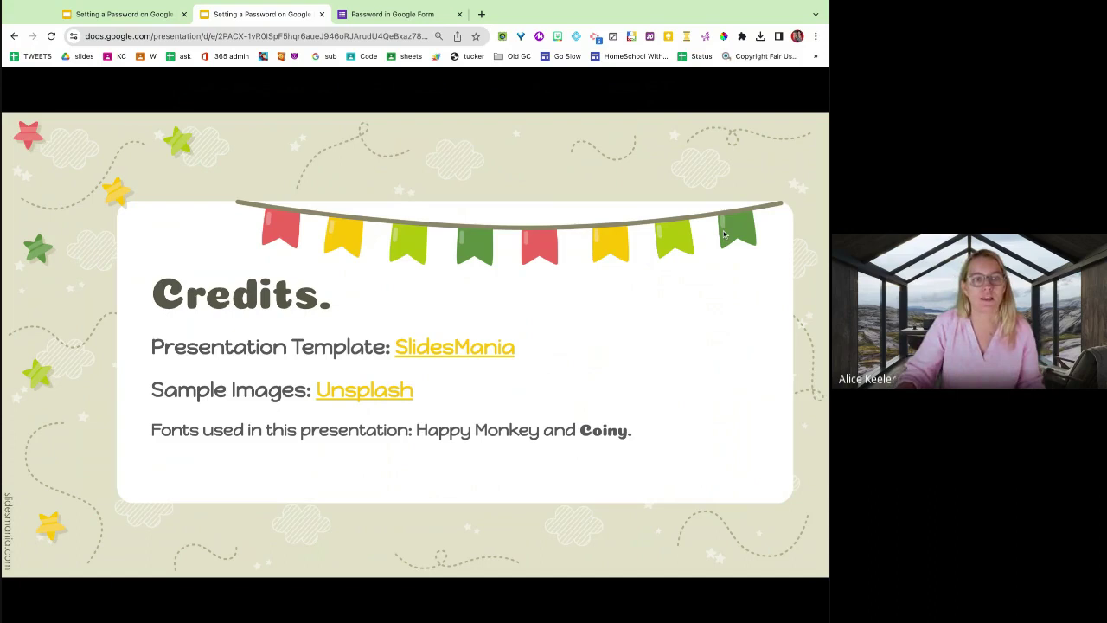
Create a blank Google Form by loading forms.new in a new Chrome tab.
click(482, 15)
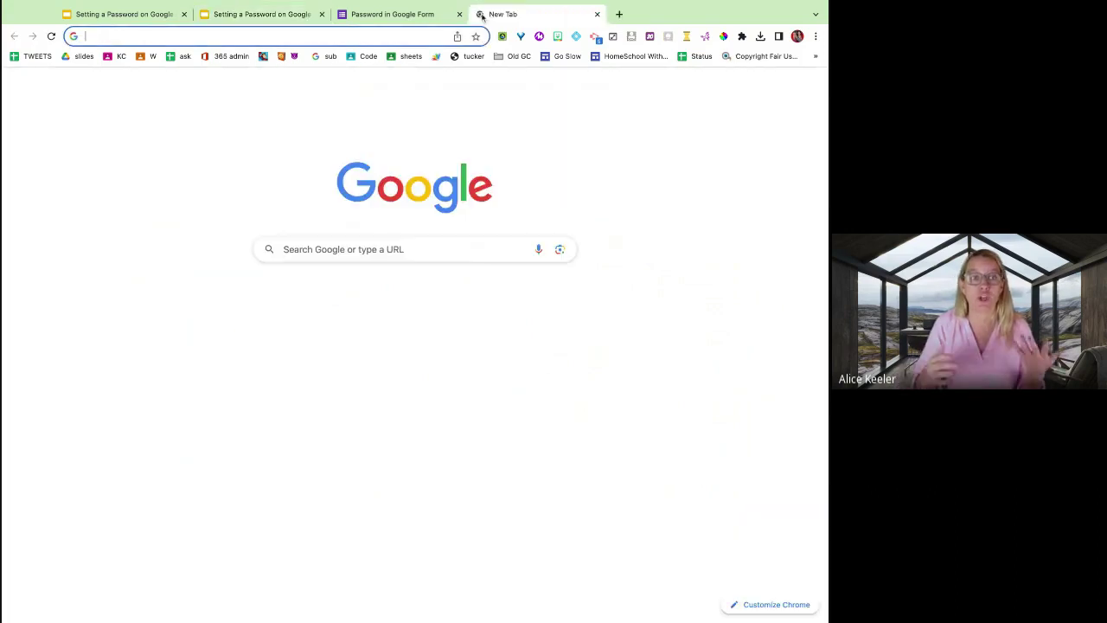
text(forms.)
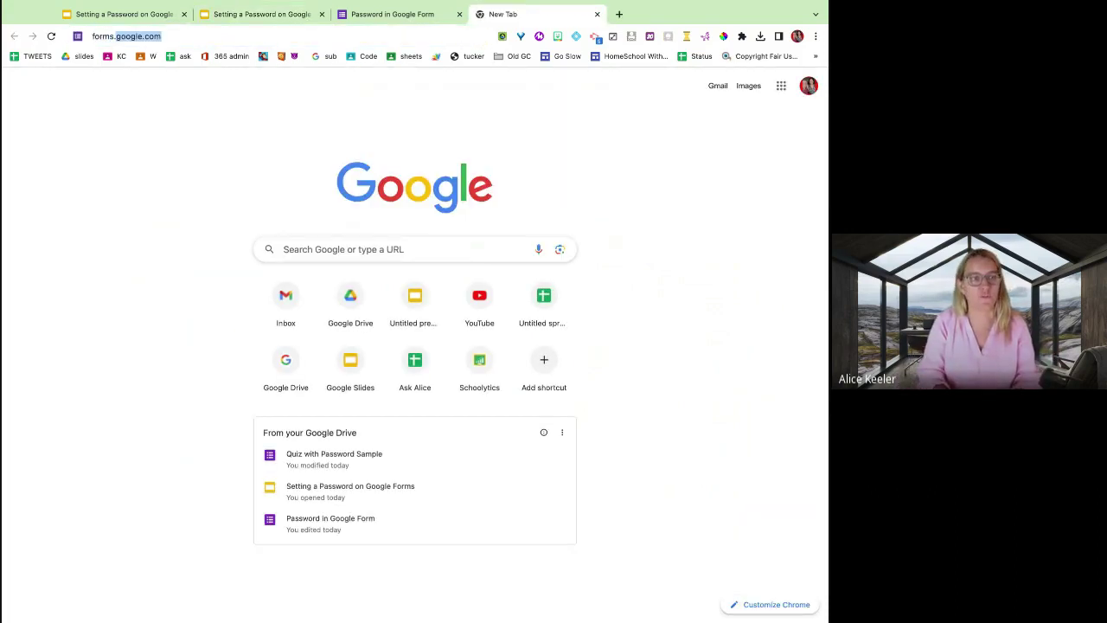
text(new)
key(Return)
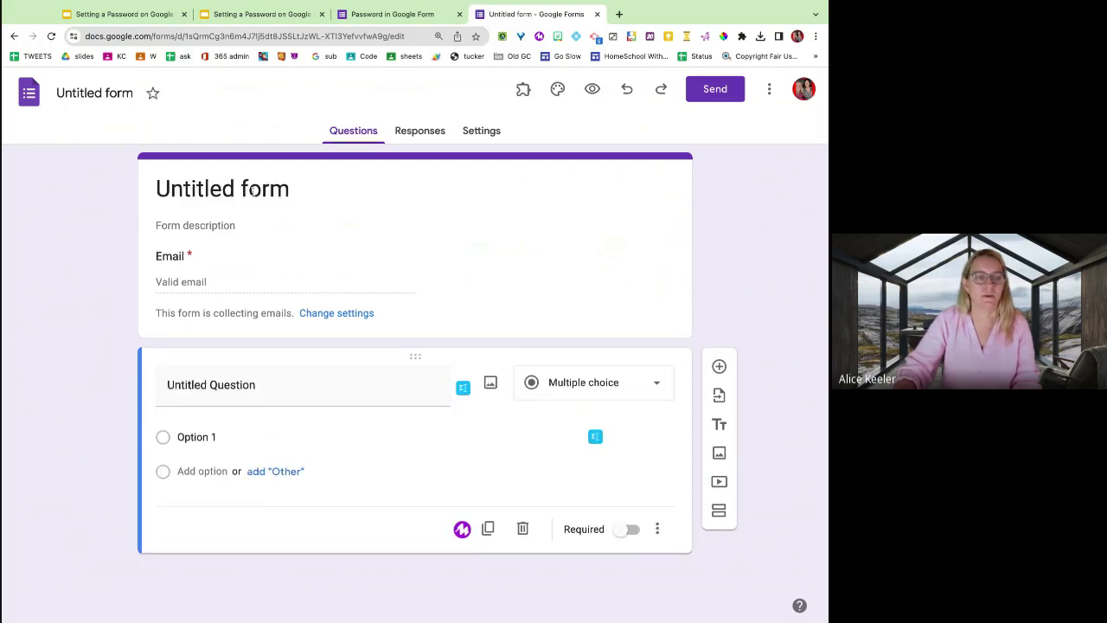
Rename the form from 'Untitled form' to 'Quiz with a password'.
click(255, 190)
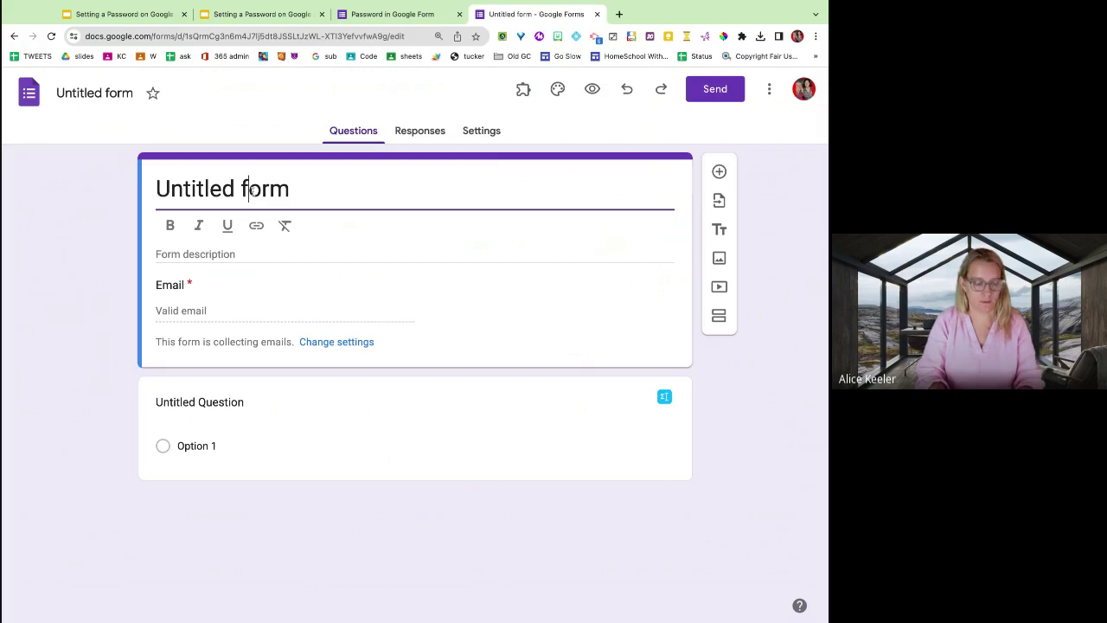
key(ctrl+a)
text(Quiz with a password)
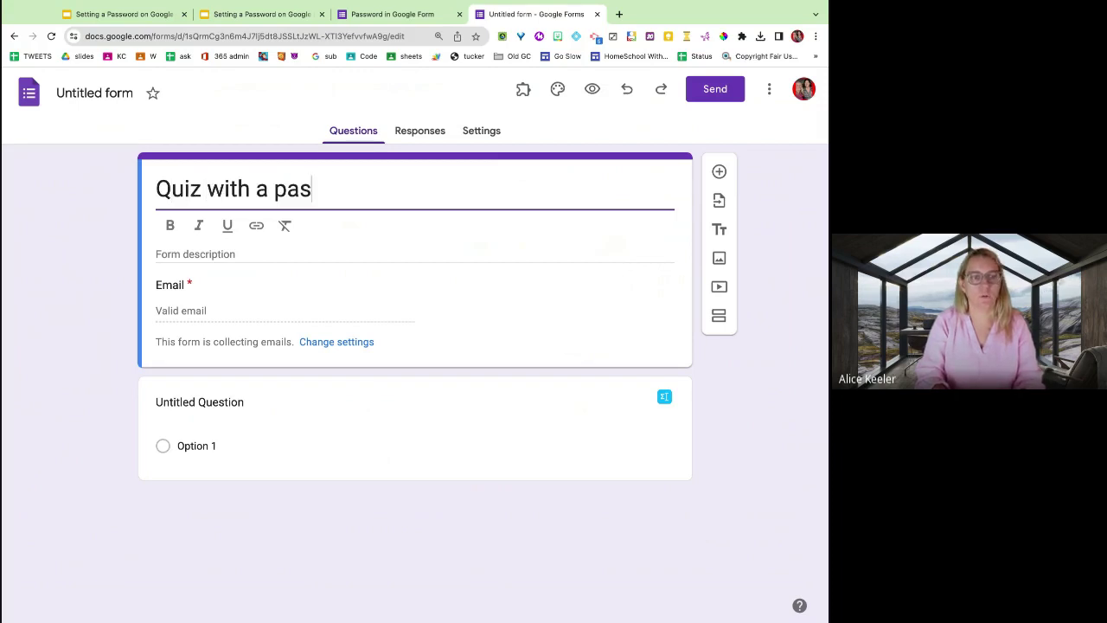
click(233, 168)
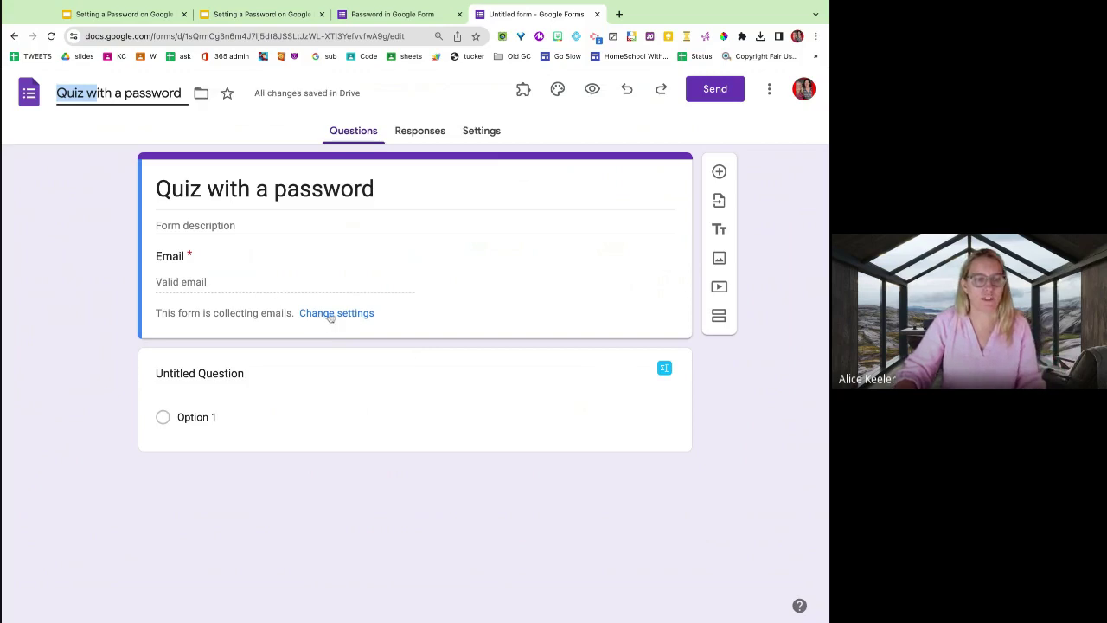
Set the Responses setting 'Collect email addresses' to Do not collect.
click(333, 315)
click(638, 330)
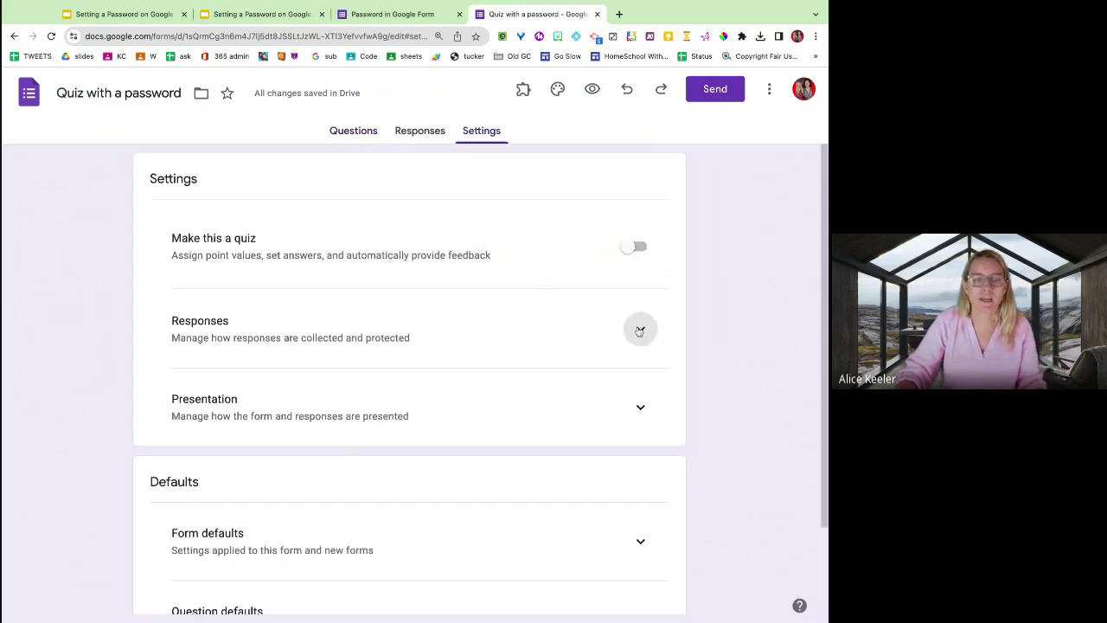
click(585, 379)
click(561, 317)
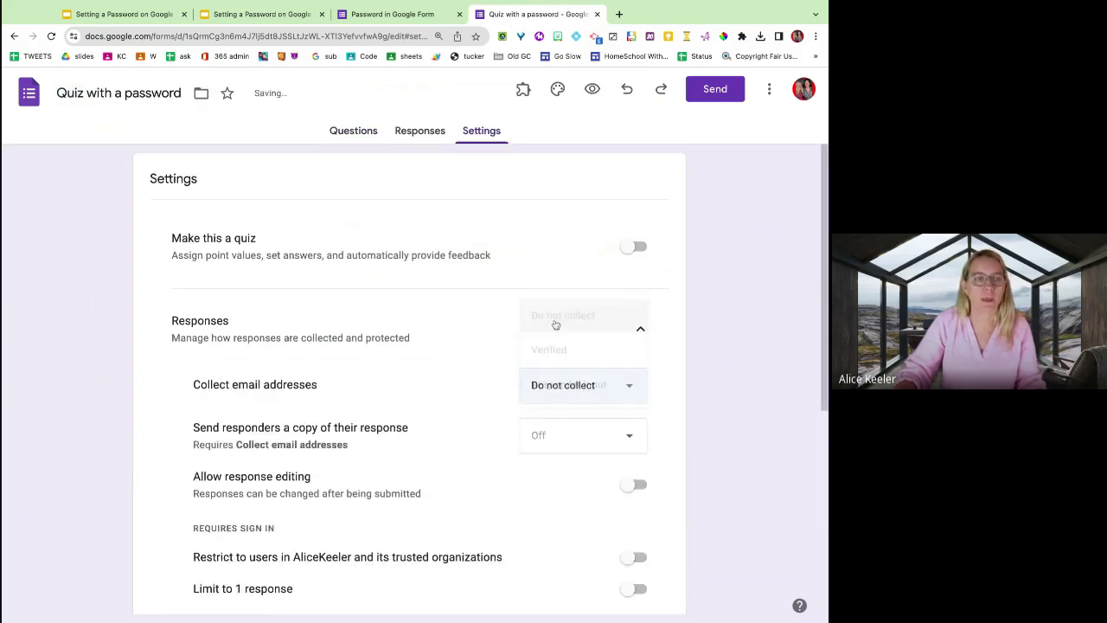
click(424, 130)
click(359, 131)
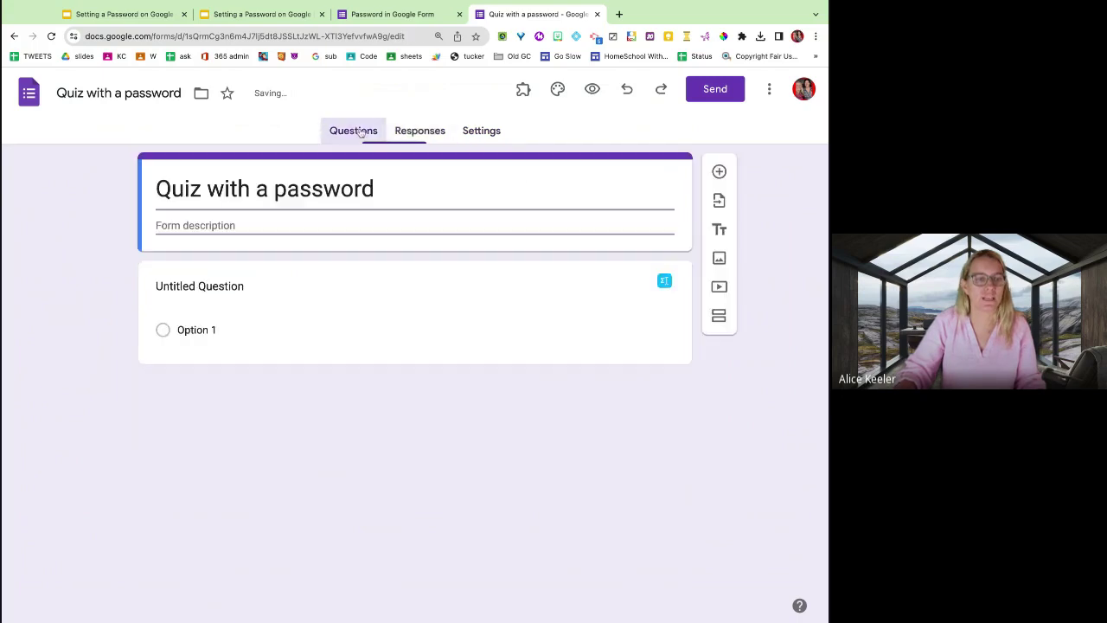
Title the first question 'What is your name?' and add a short-answer 'What is the password?' question.
click(260, 319)
text(What is your name?)
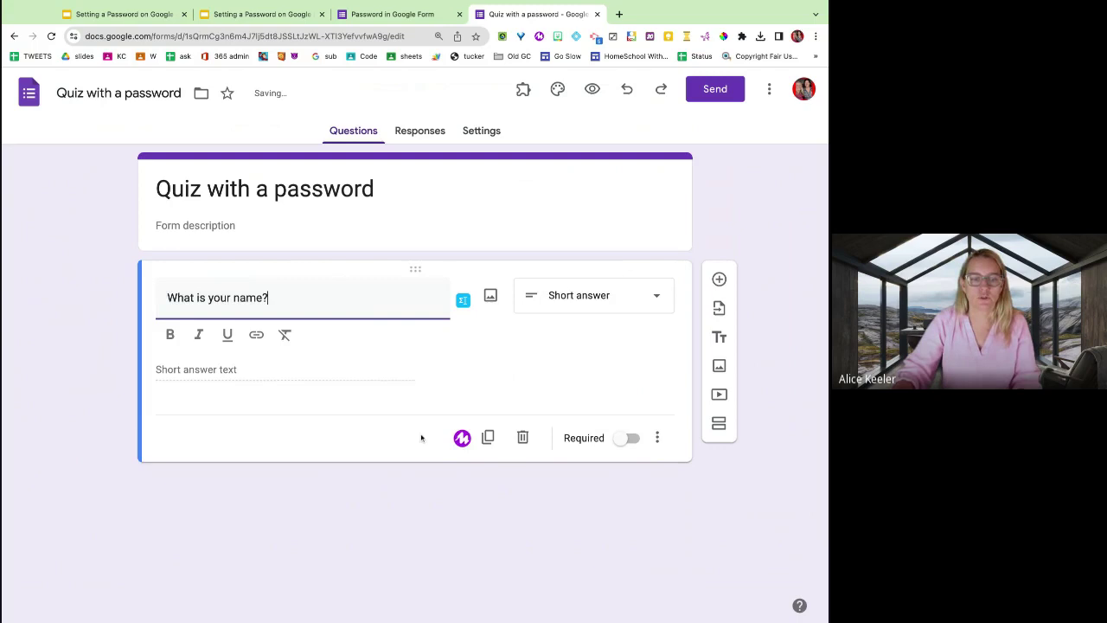
key(Return)
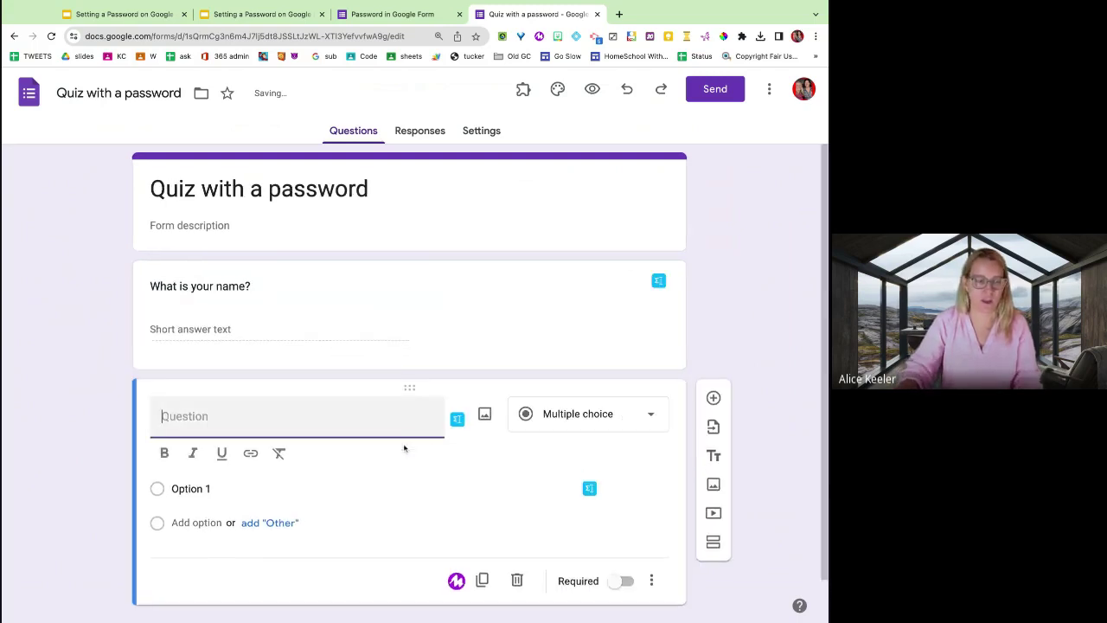
text(What is the password)
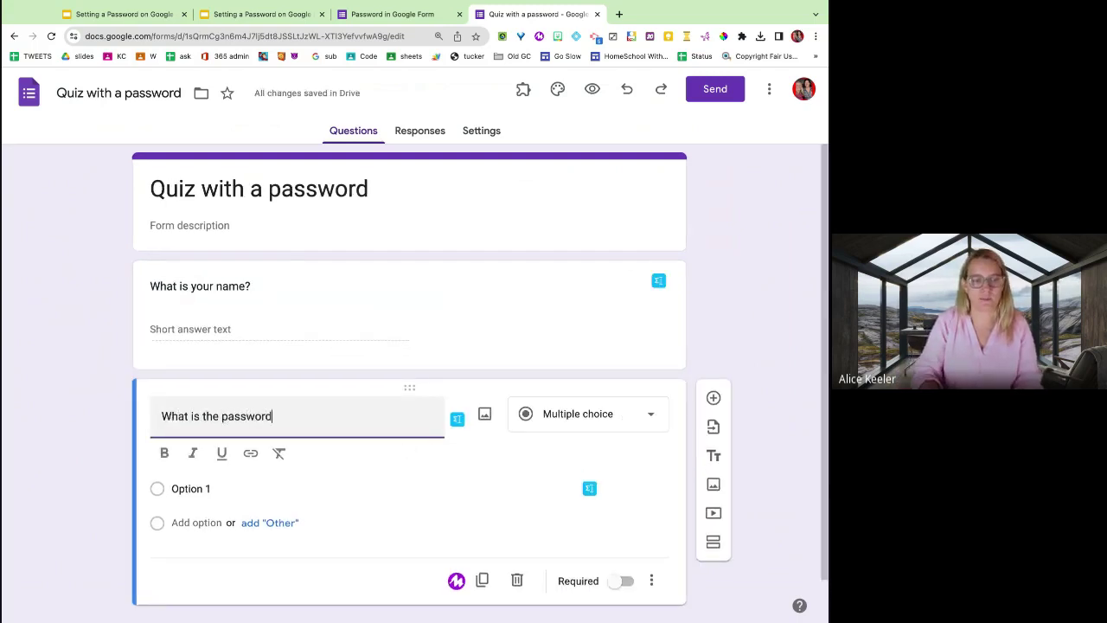
text(?)
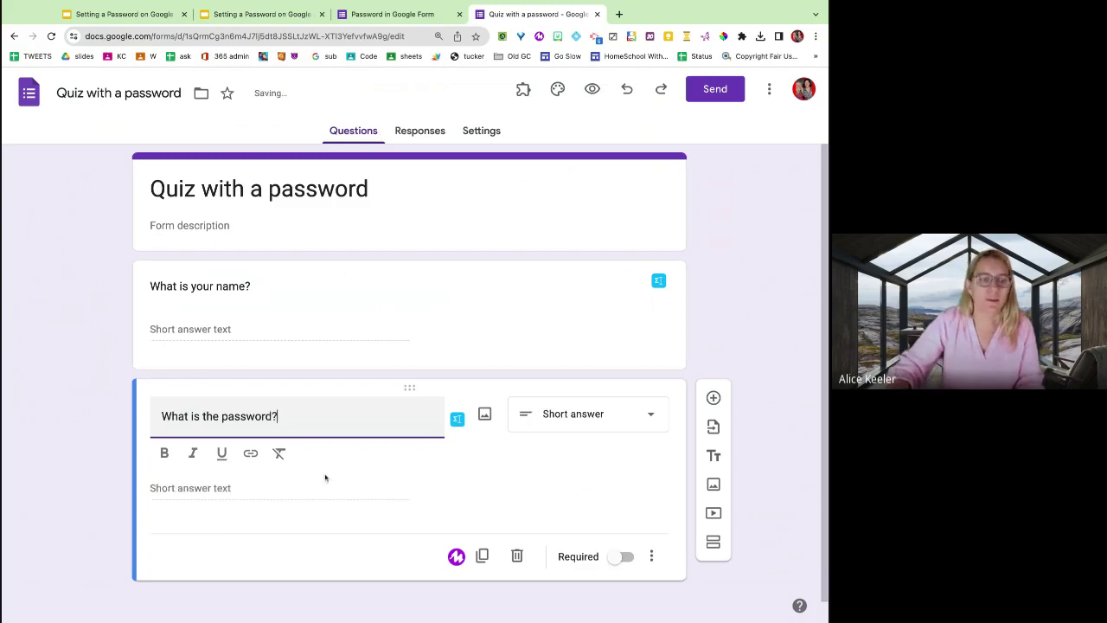
click(333, 547)
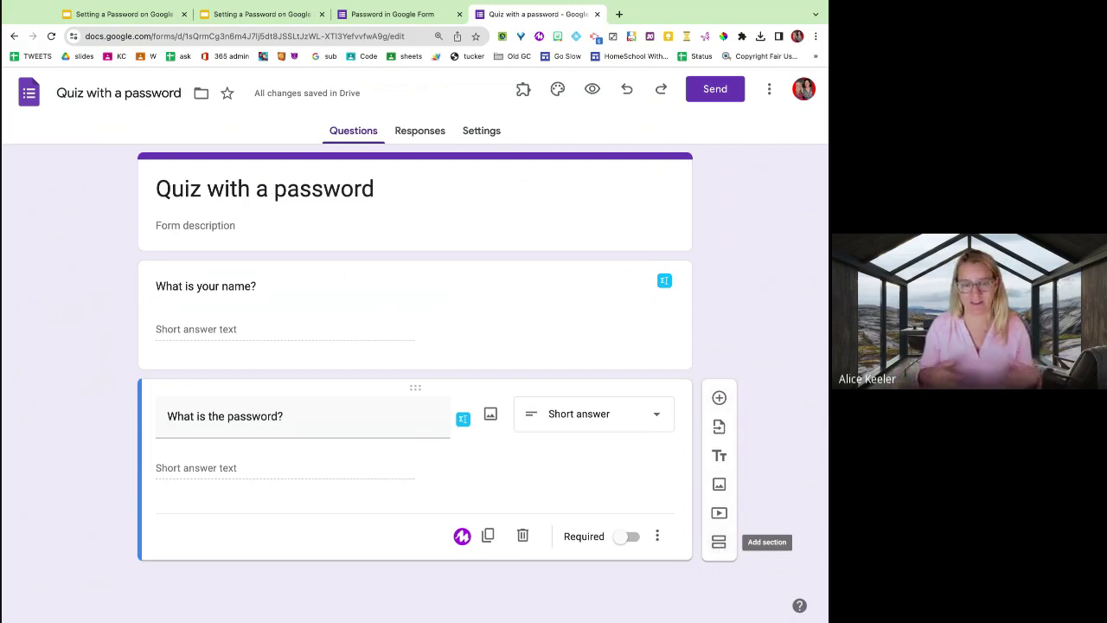
Add a new section titled 'The Questions' after the password question.
click(719, 541)
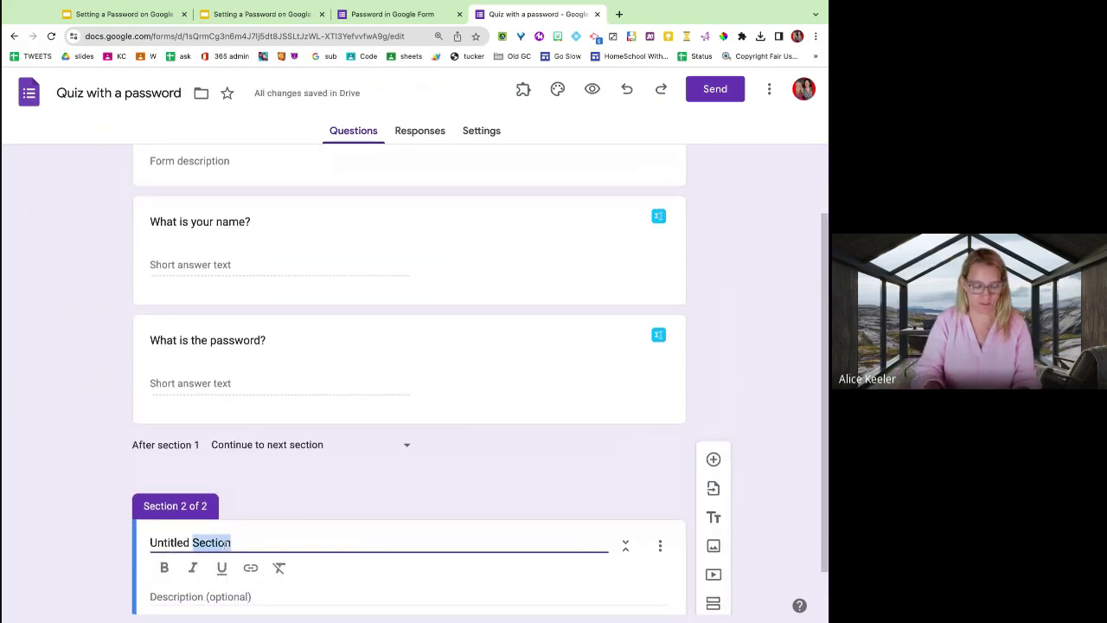
text(The Que)
text(stions)
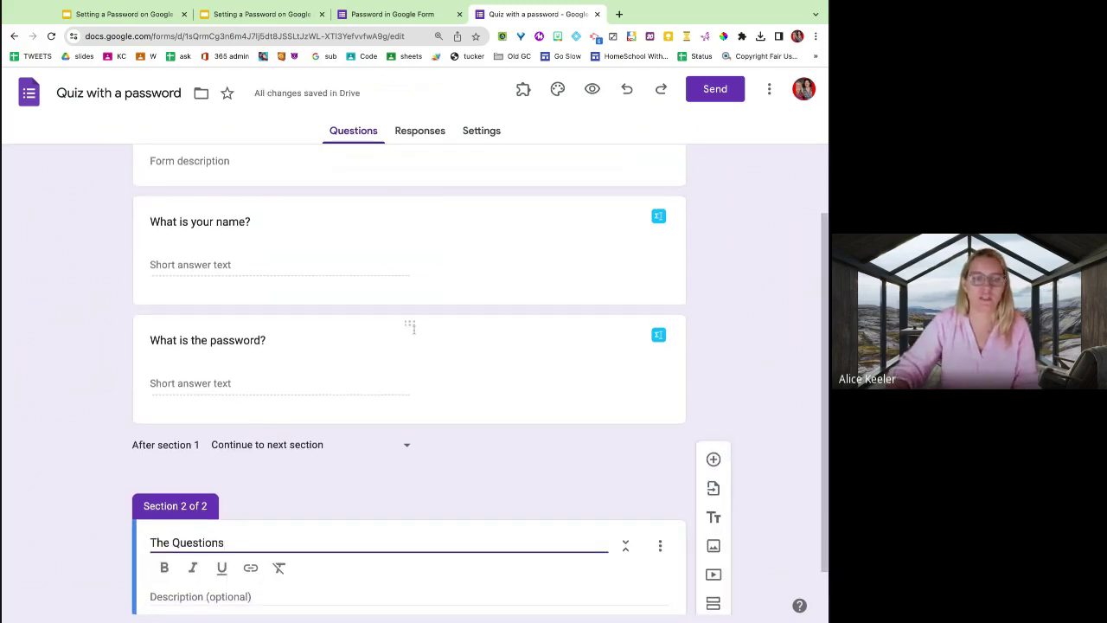
click(527, 389)
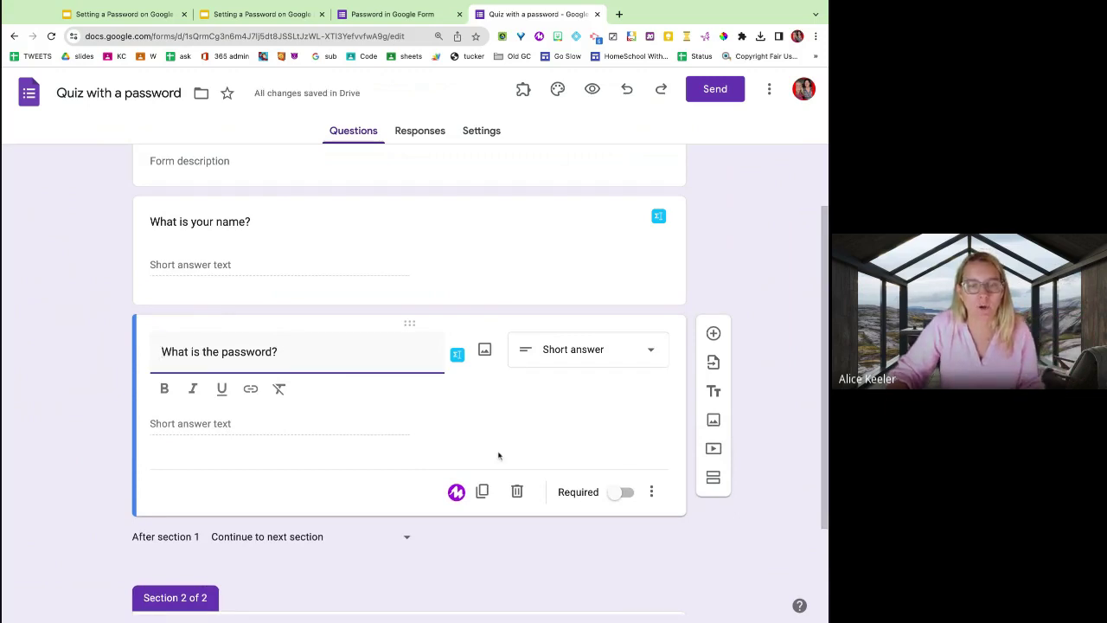
Mark the password question required with response validation Text > Contains 'cat'.
click(620, 493)
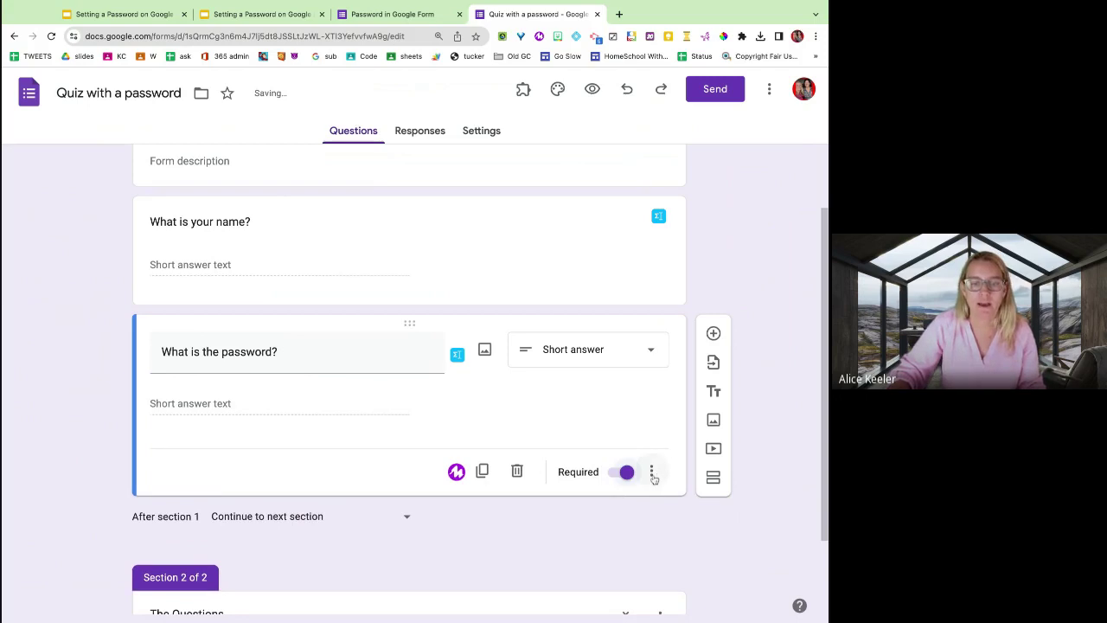
click(652, 473)
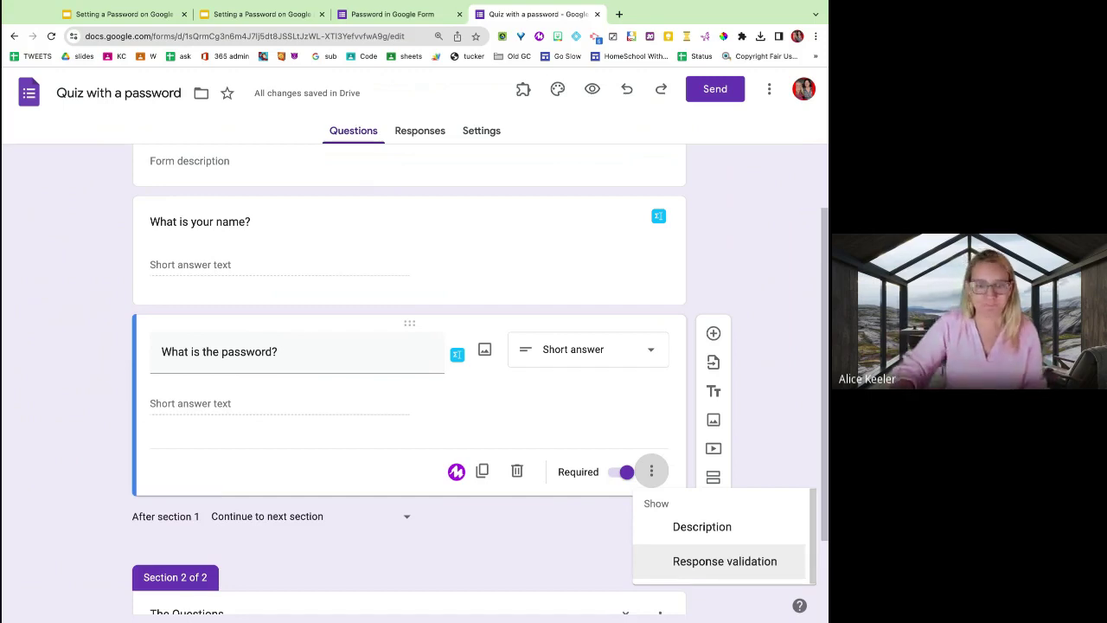
click(683, 570)
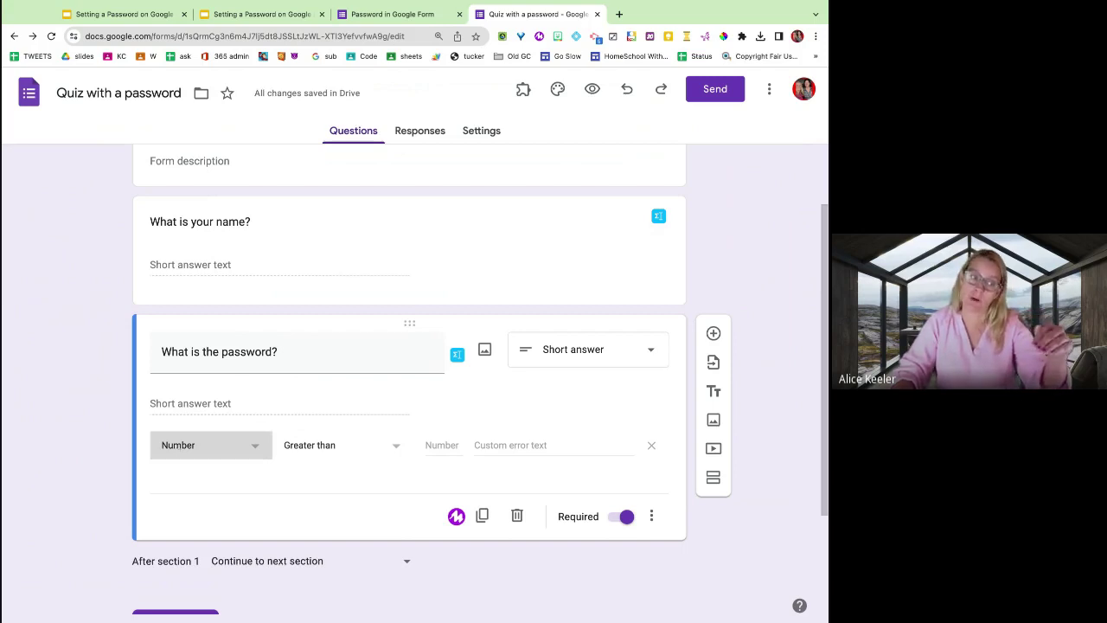
click(211, 445)
click(170, 475)
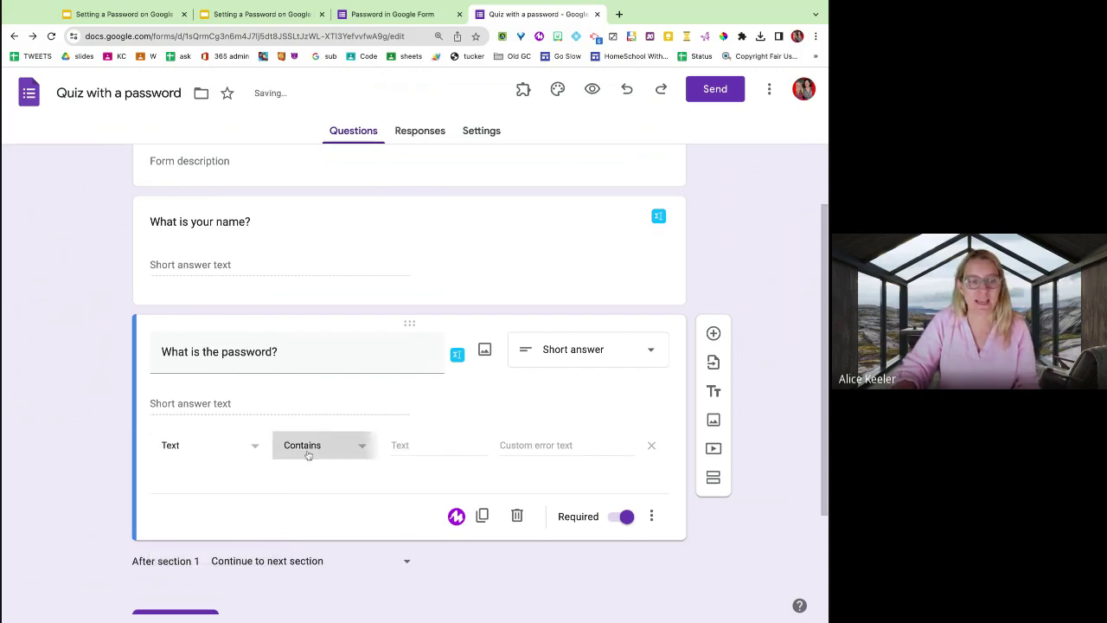
click(308, 455)
click(377, 454)
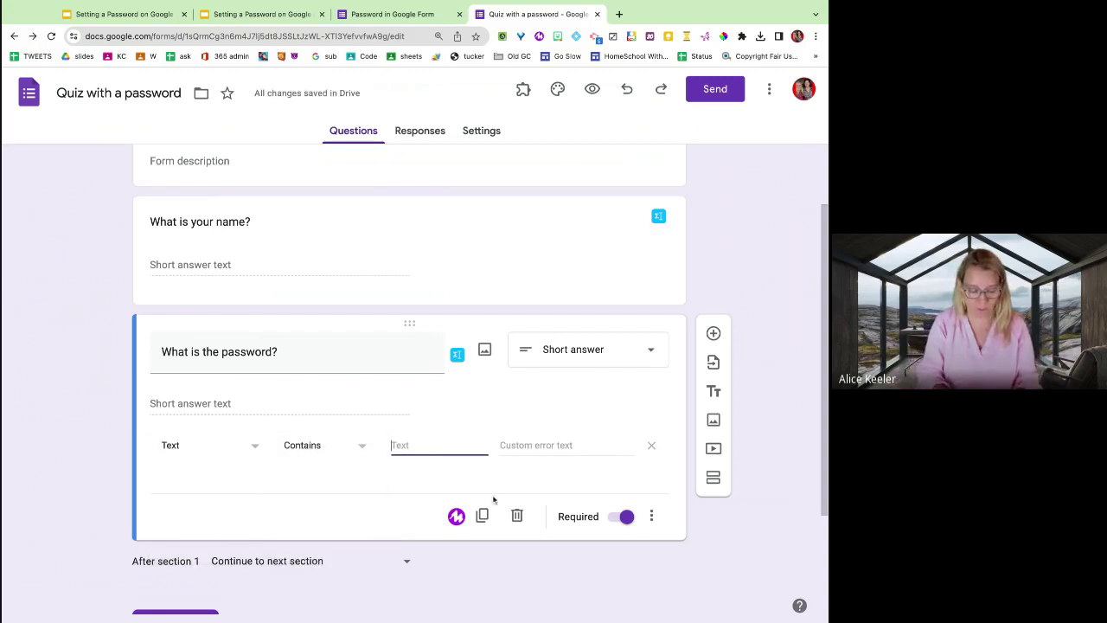
text(cat)
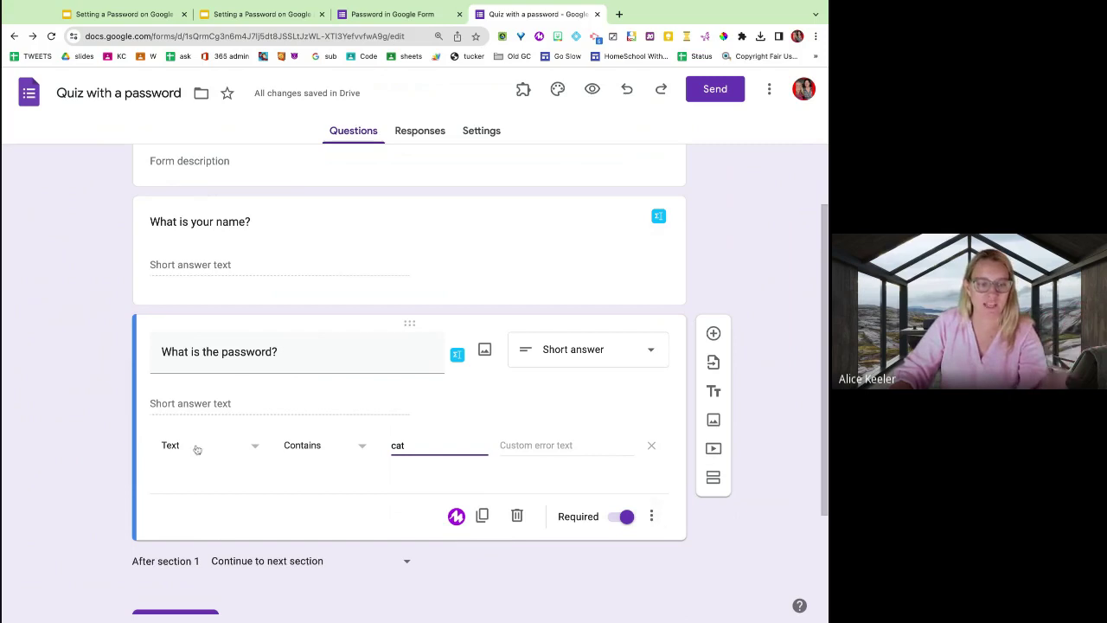
Add a short-answer 'what is 1+1?' question to The Questions section, then preview the form.
scroll(393, 445, down, 3)
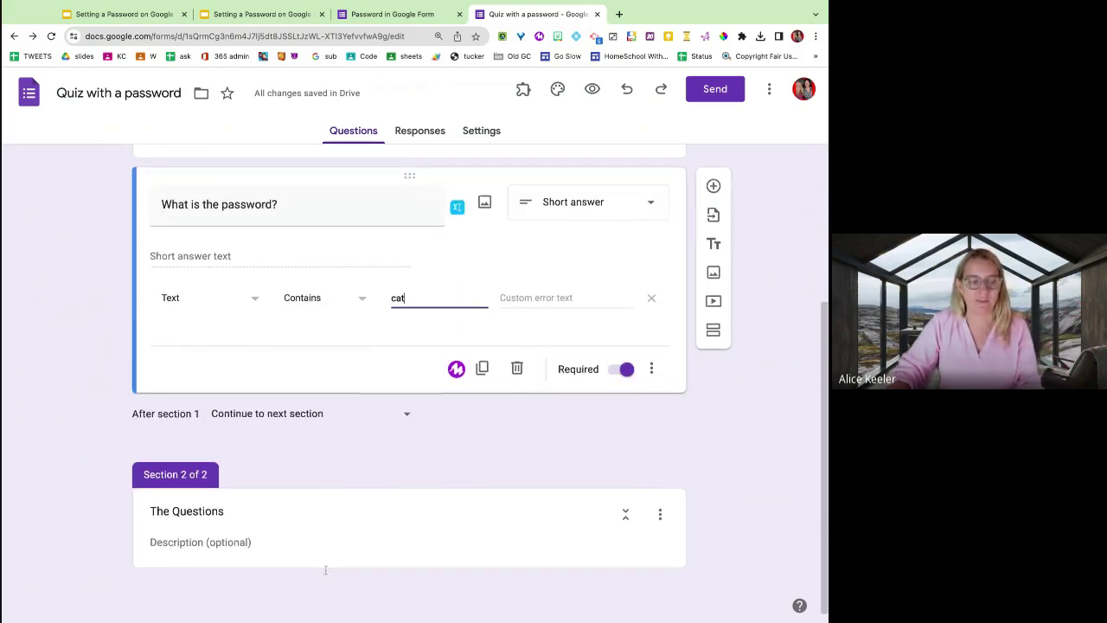
click(329, 569)
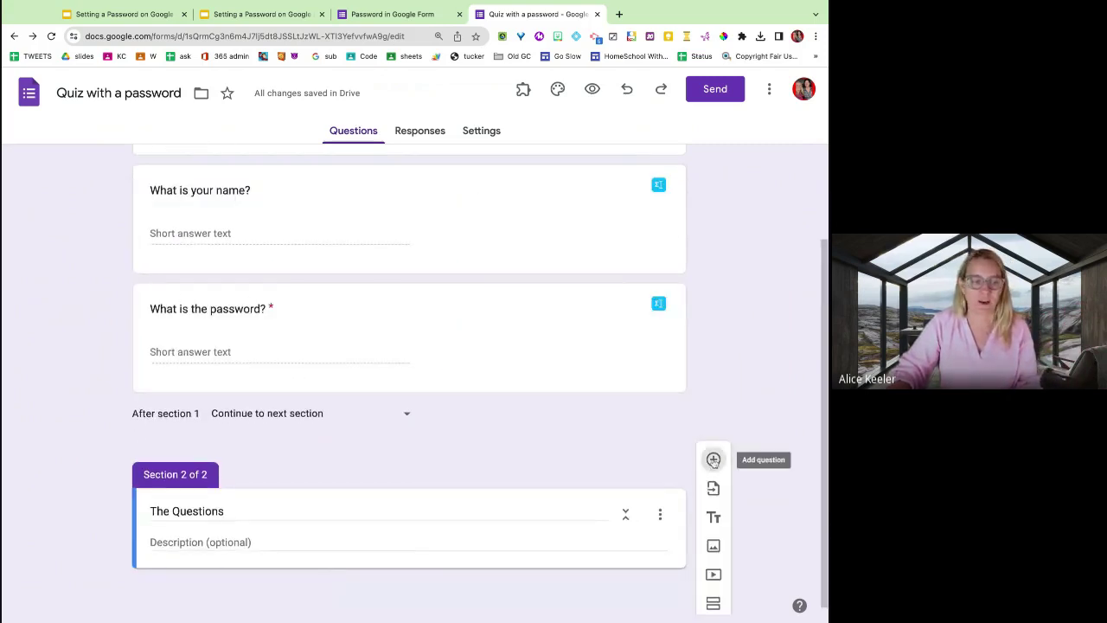
click(714, 459)
text(what is 1)
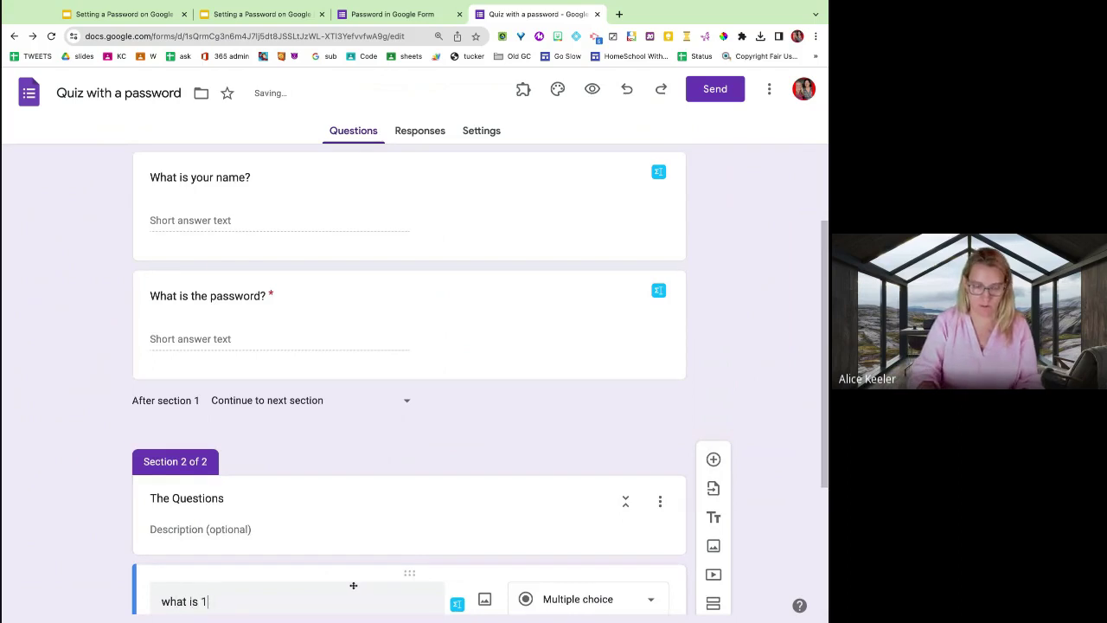
text(+1?)
scroll(571, 406, down, 4)
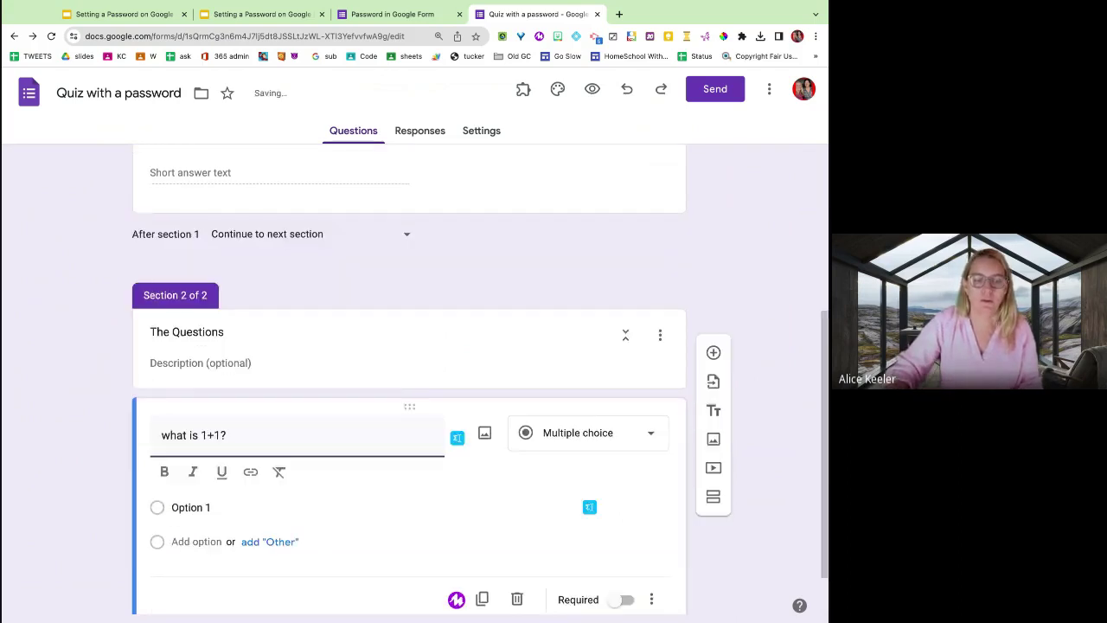
click(565, 403)
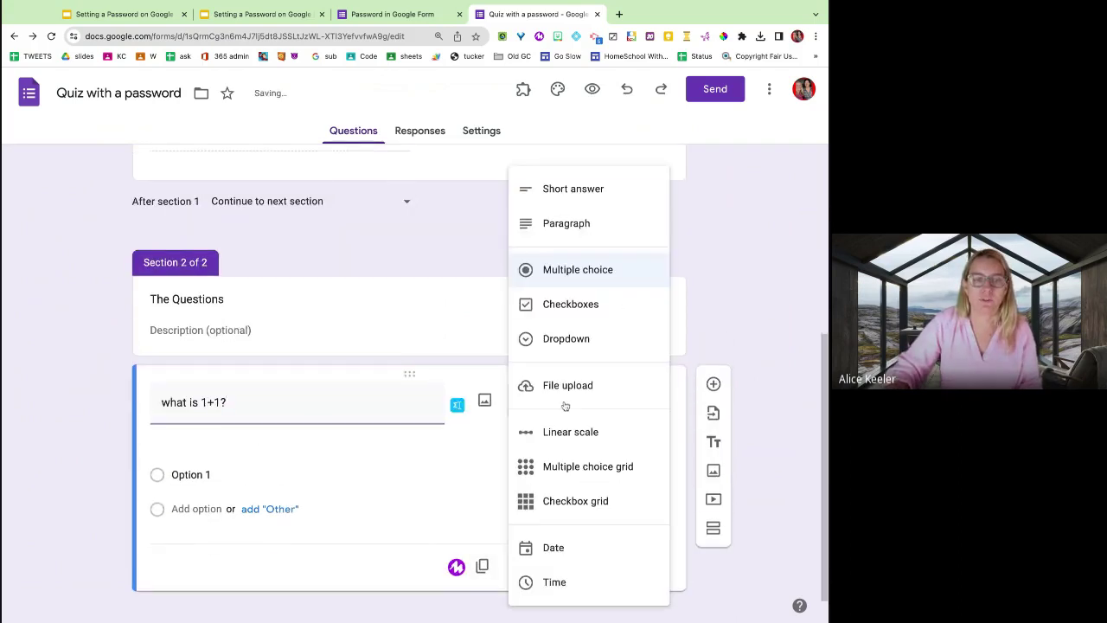
click(572, 188)
click(594, 90)
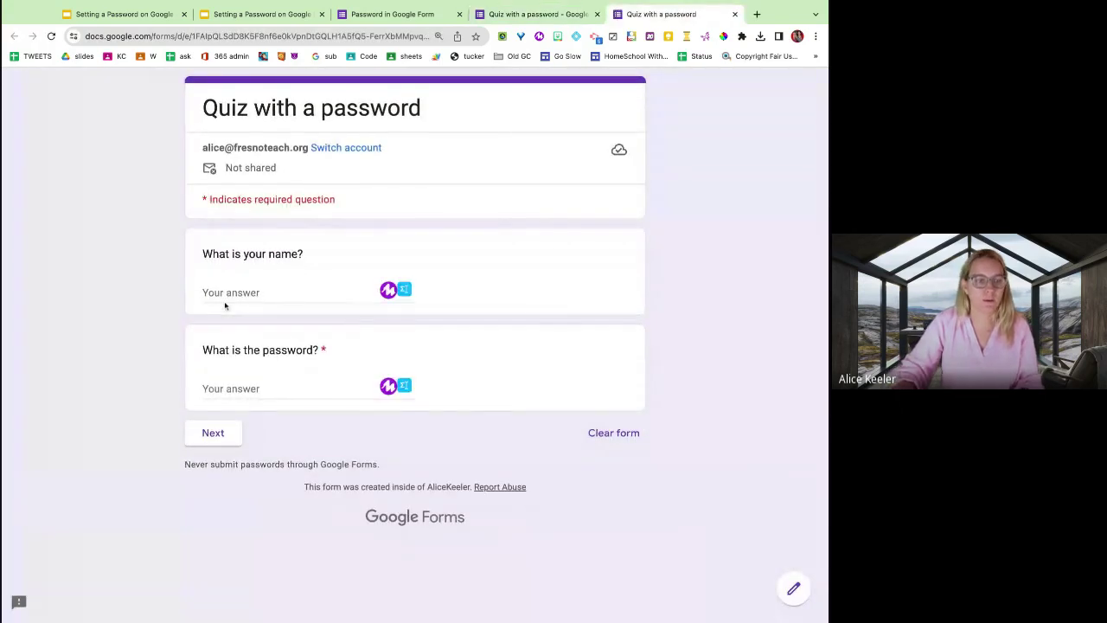
click(222, 295)
text(Joe)
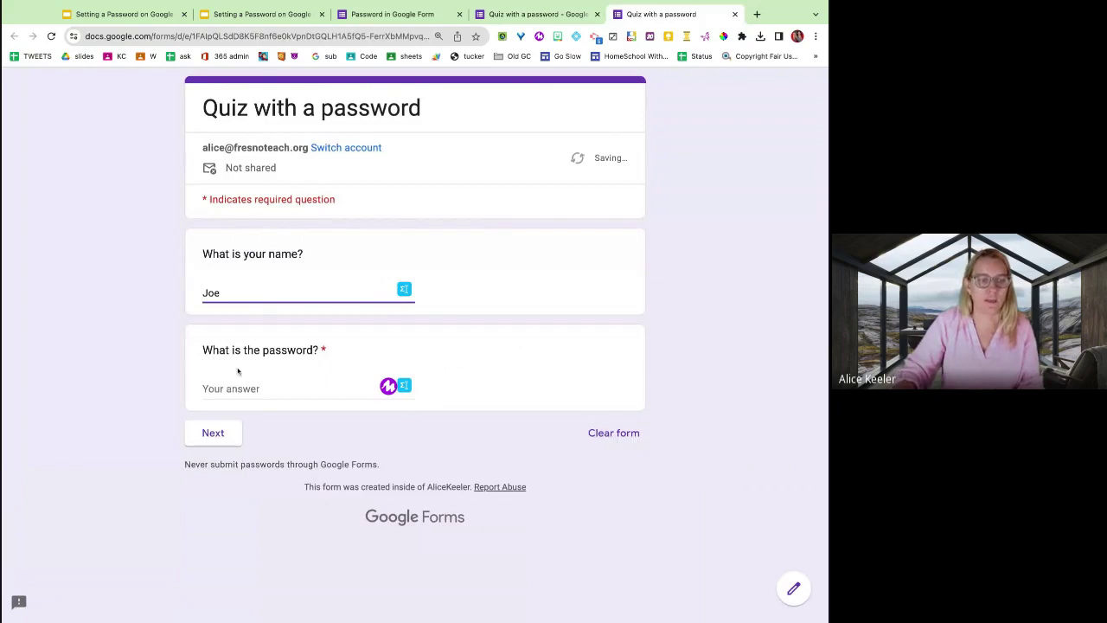
click(242, 383)
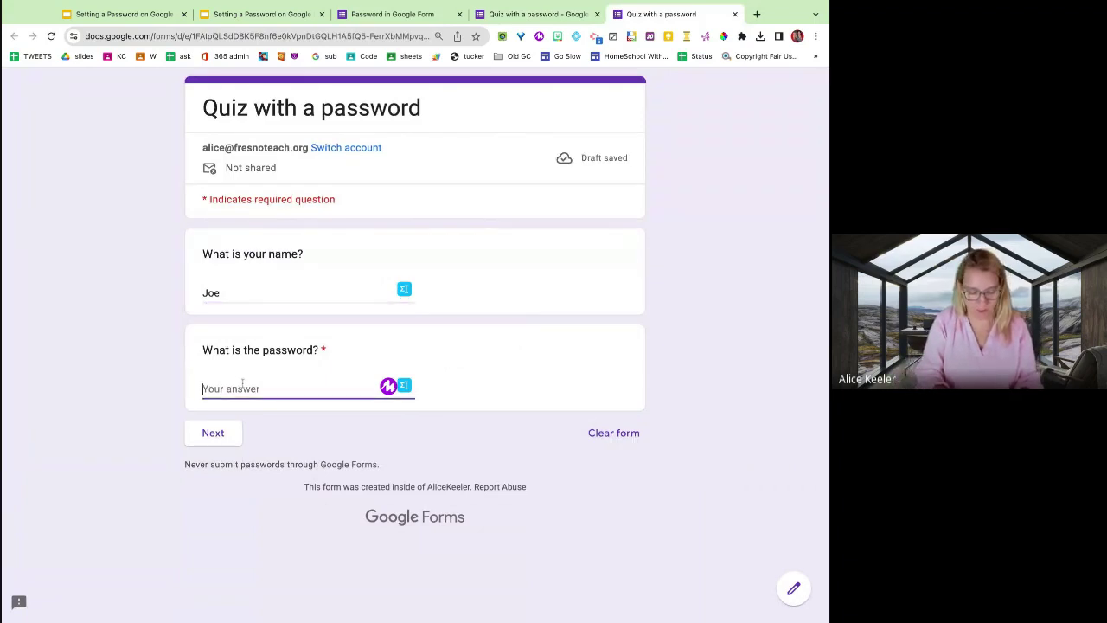
text(password)
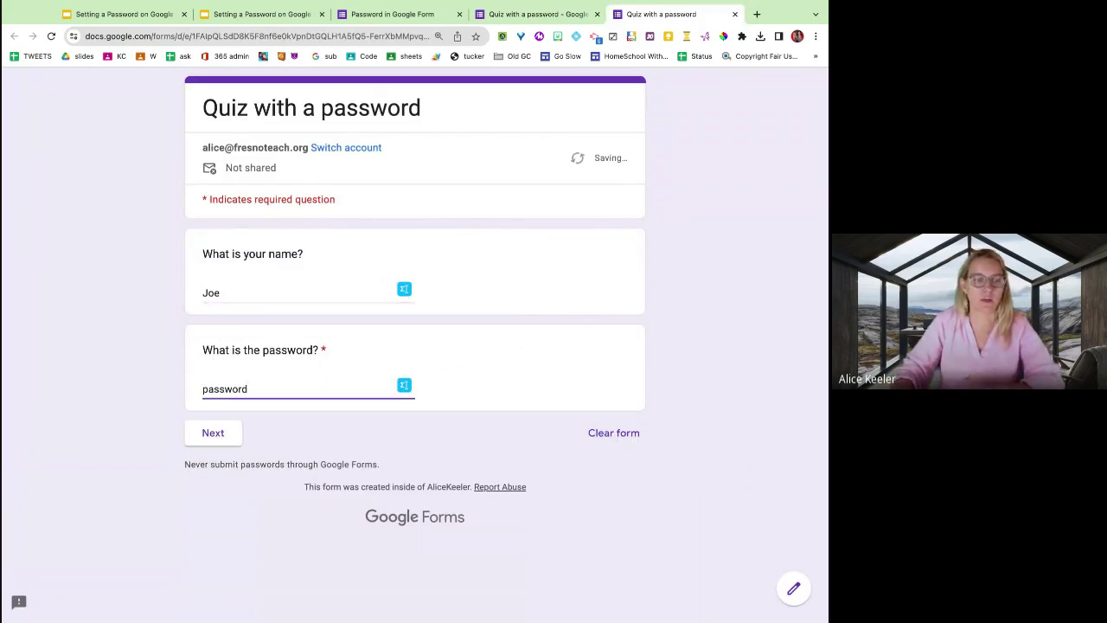
click(222, 437)
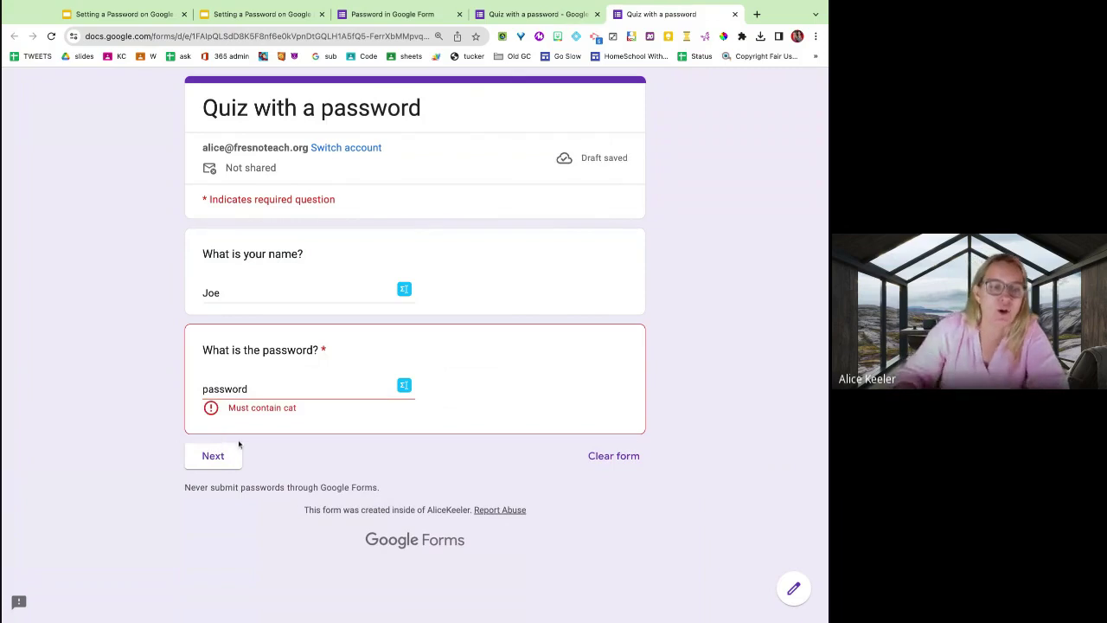
triple_click(310, 417)
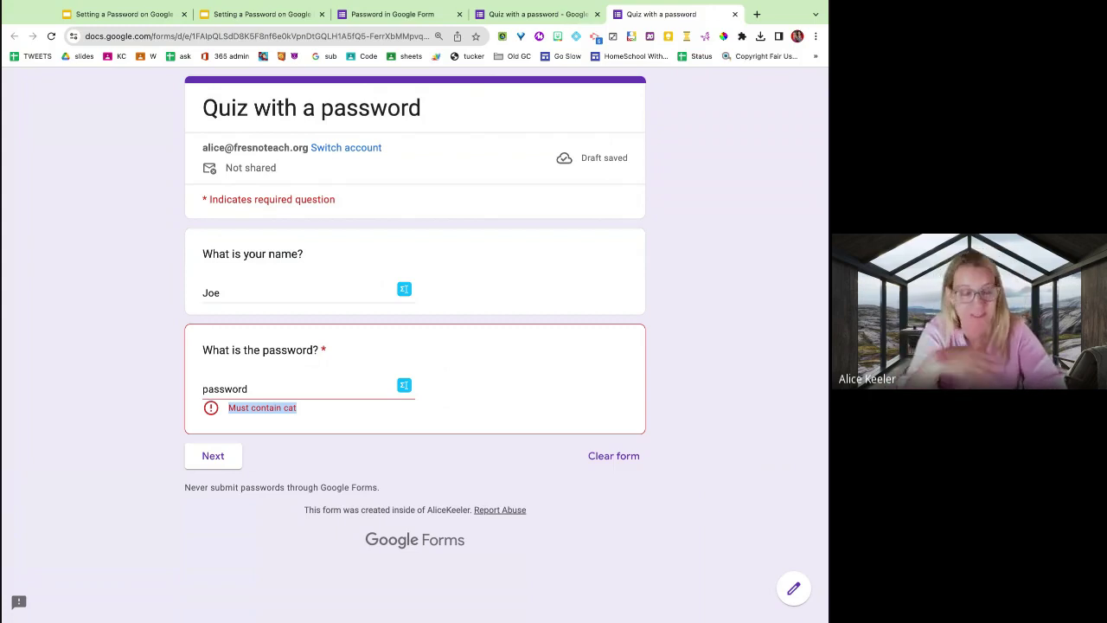
click(735, 15)
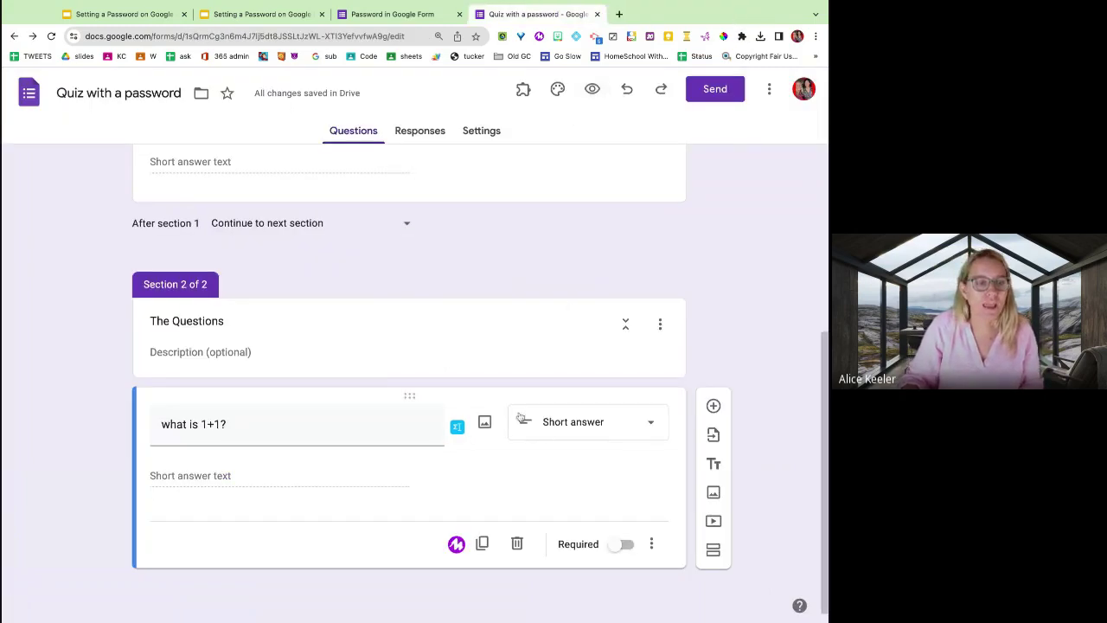
Give the password question the custom error text 'Request passord from the teacher' and reopen the preview.
scroll(520, 417, up, 2)
click(495, 381)
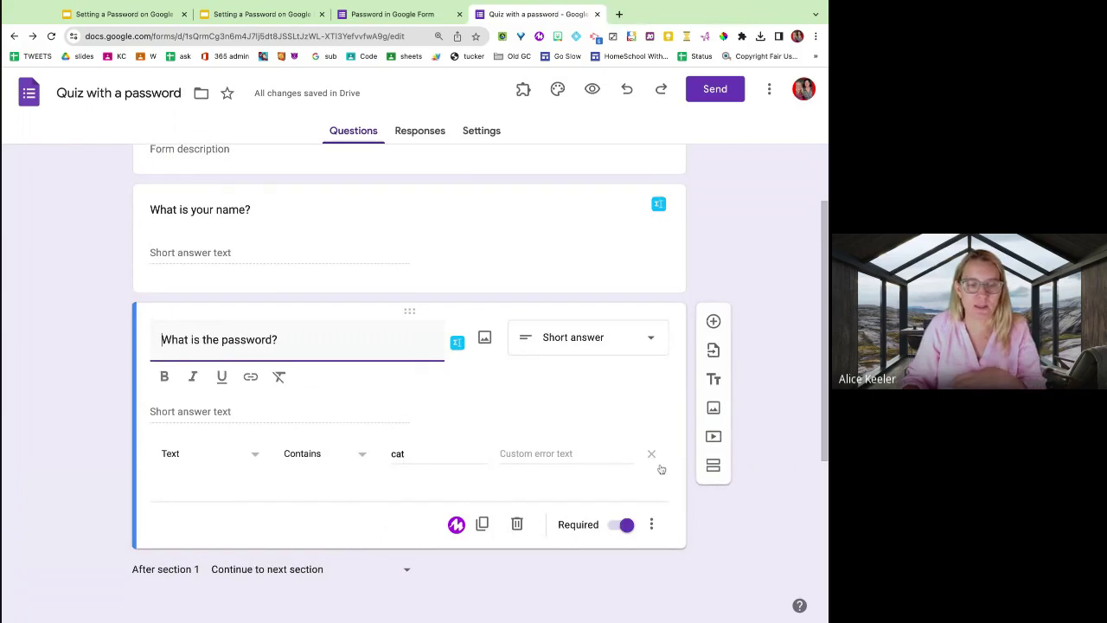
click(549, 460)
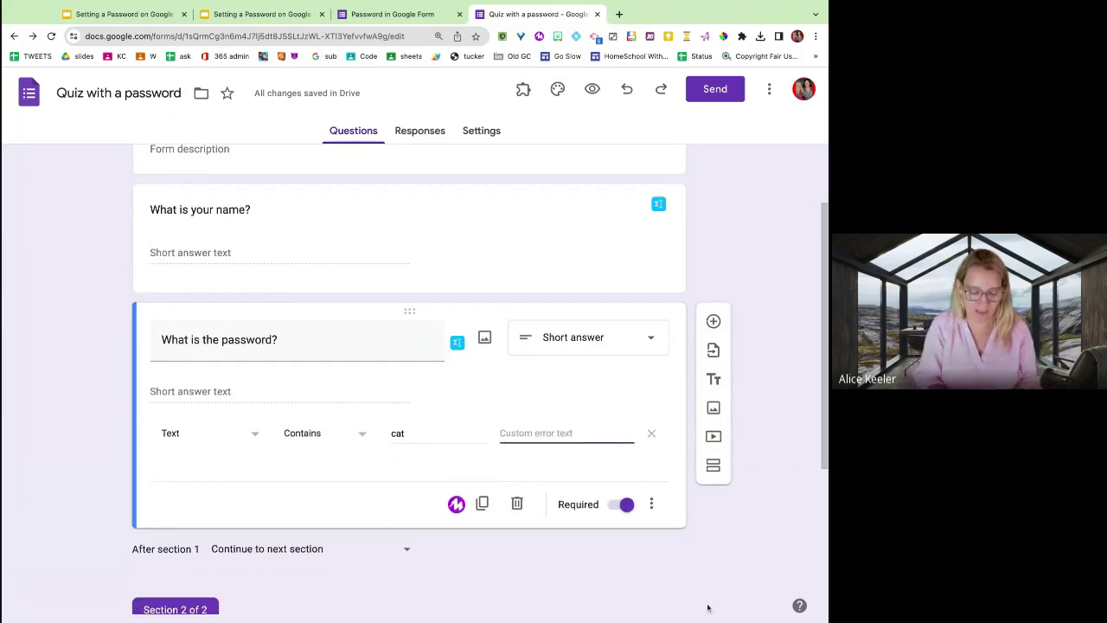
text(Req)
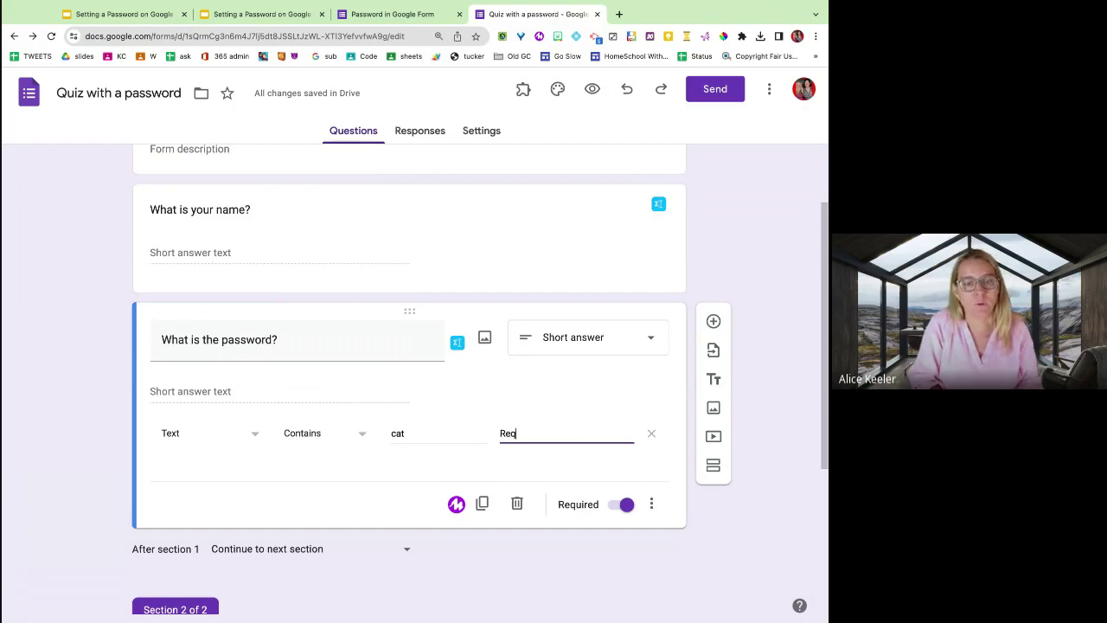
text(uest passor)
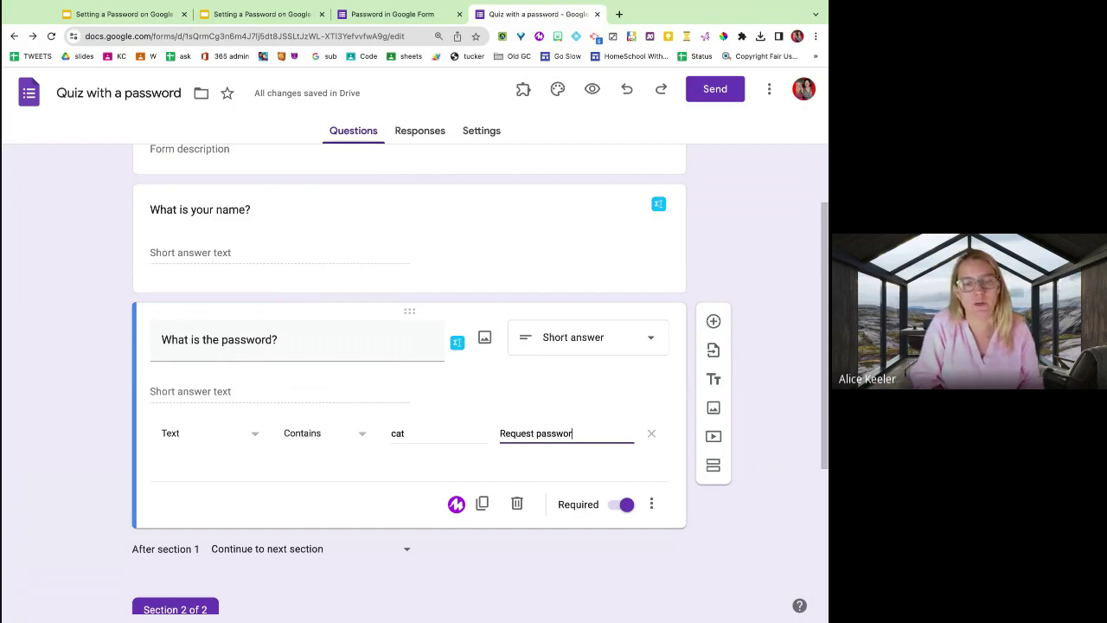
text(d from the teacher)
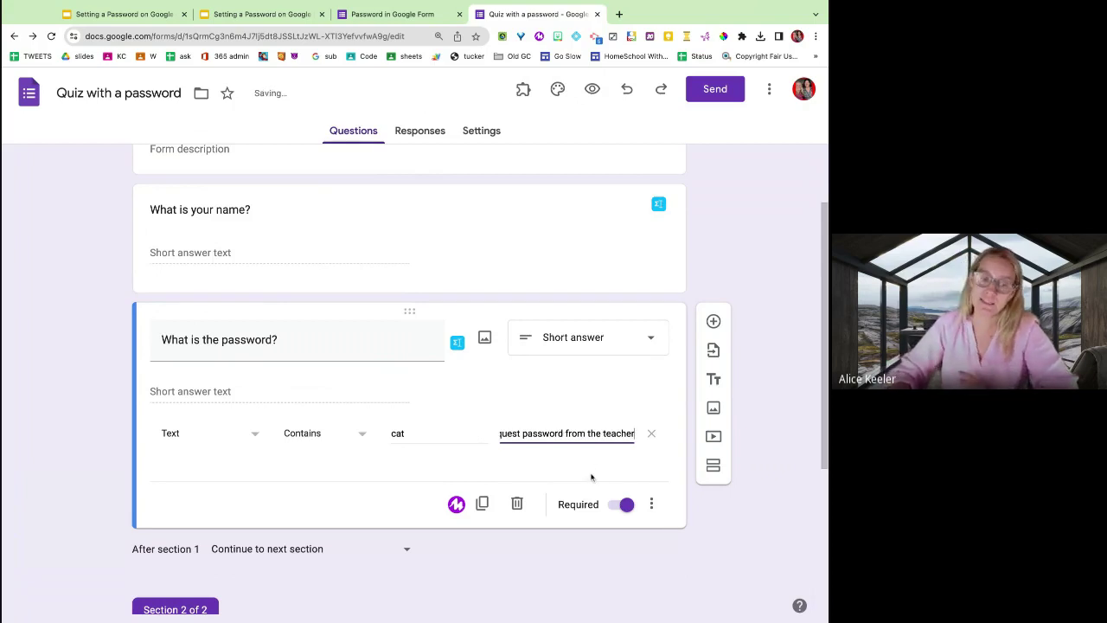
click(592, 89)
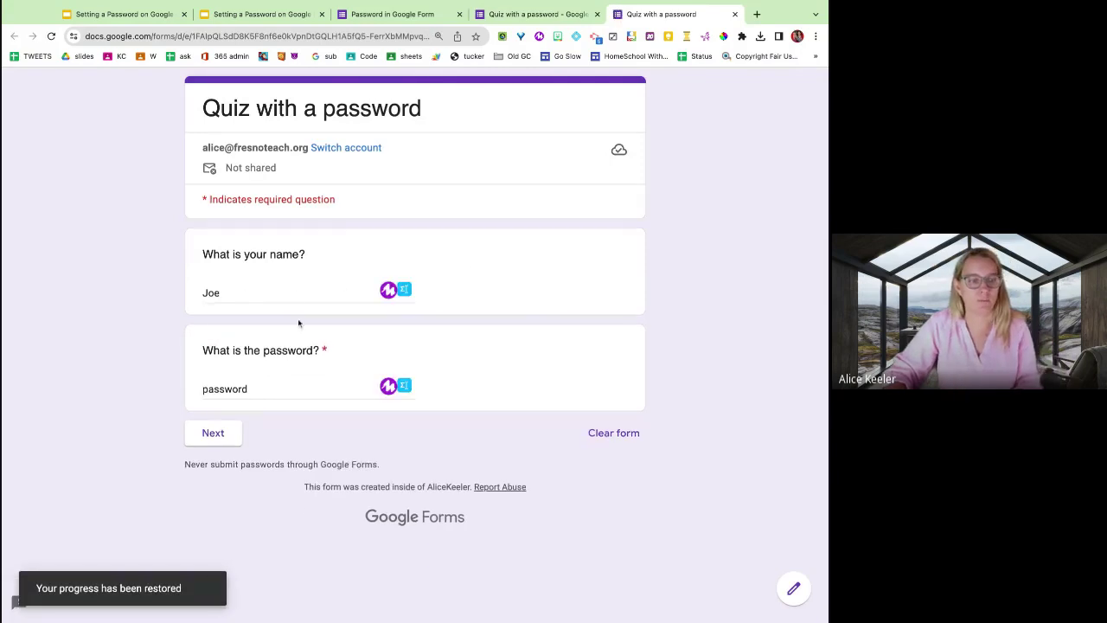
Trigger the custom error with the wrong password and compare it against the editor's validation text.
click(299, 389)
click(218, 435)
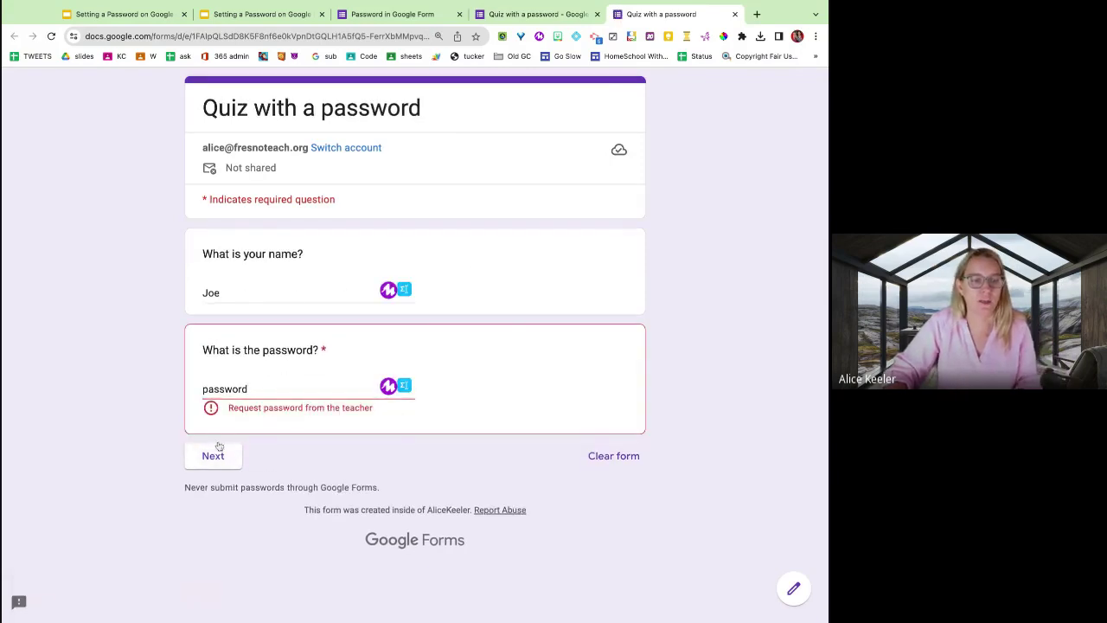
drag(244, 408, 377, 409)
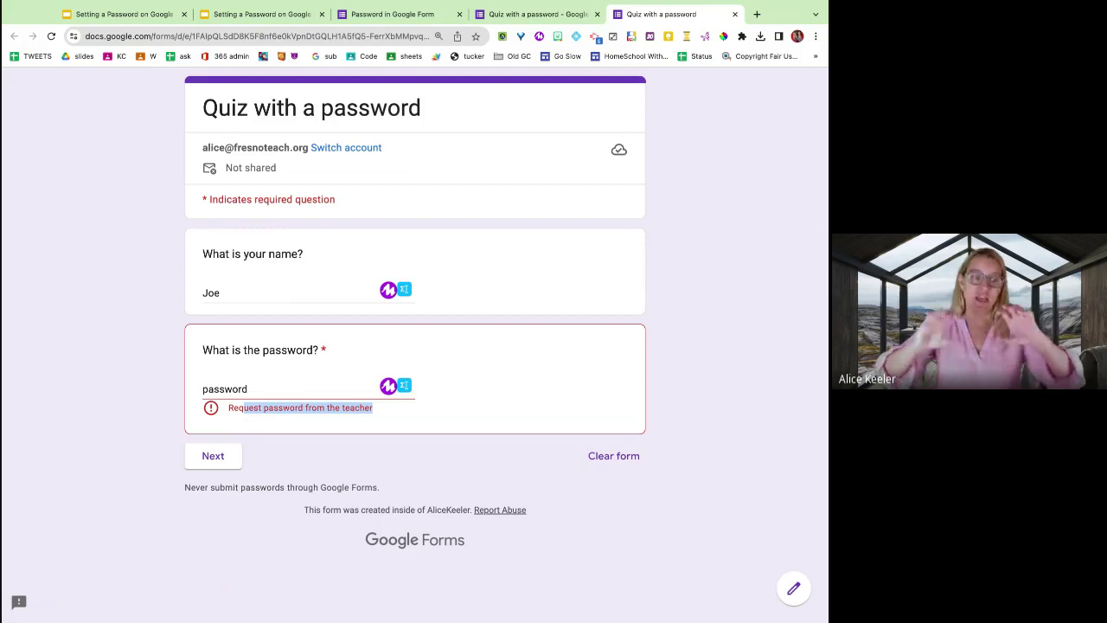
click(531, 15)
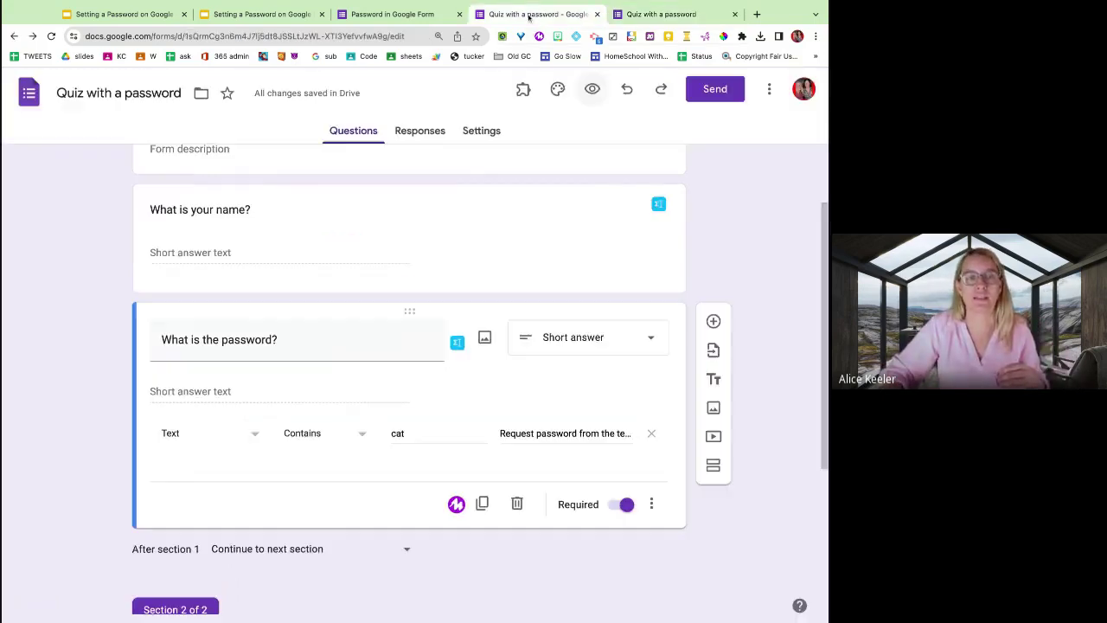
triple_click(562, 433)
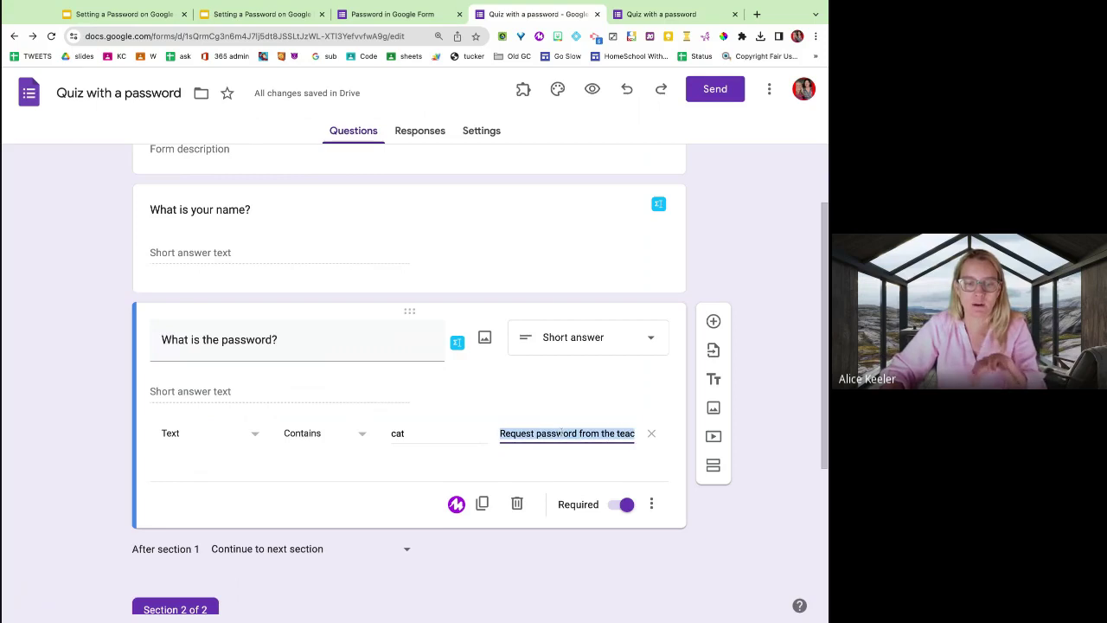
click(651, 23)
Replace the password answer with 'cat' to reach the next section, then return to the presentation.
double_click(233, 387)
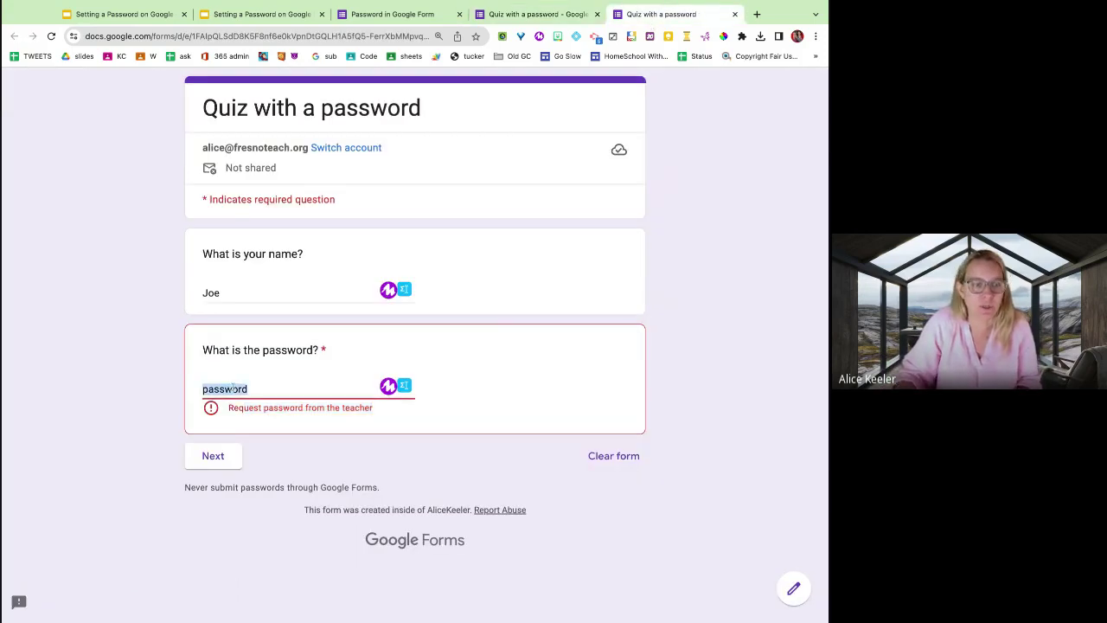
text(cat)
click(211, 437)
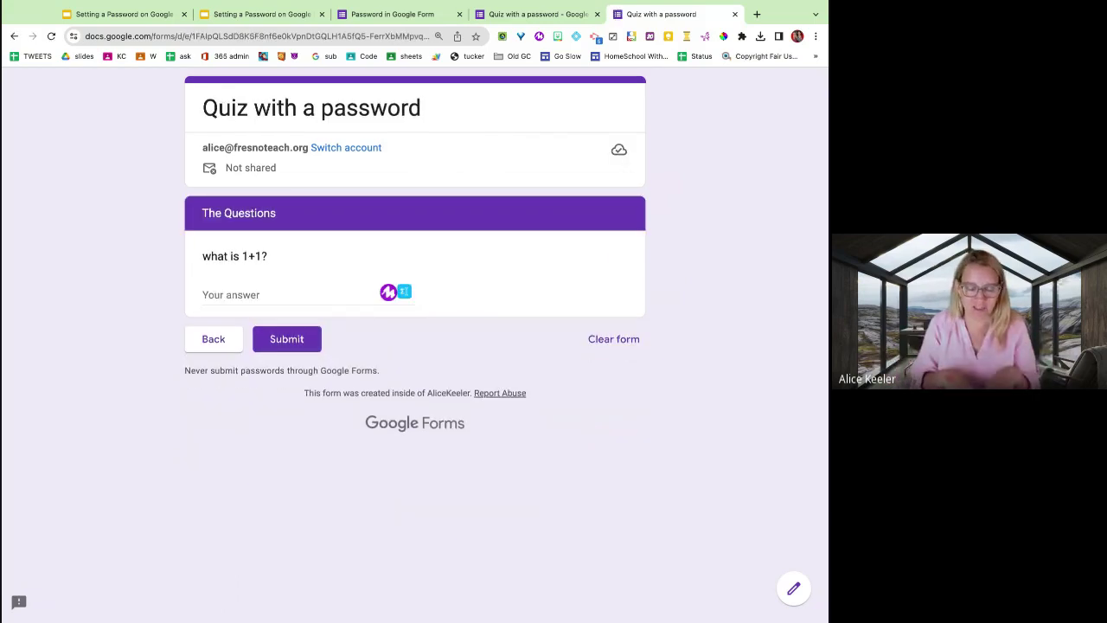
click(256, 17)
Advance from the title slide through Need Sections, Response Validation, Text Contains and Custom Error Text to Required Question.
key(Home)
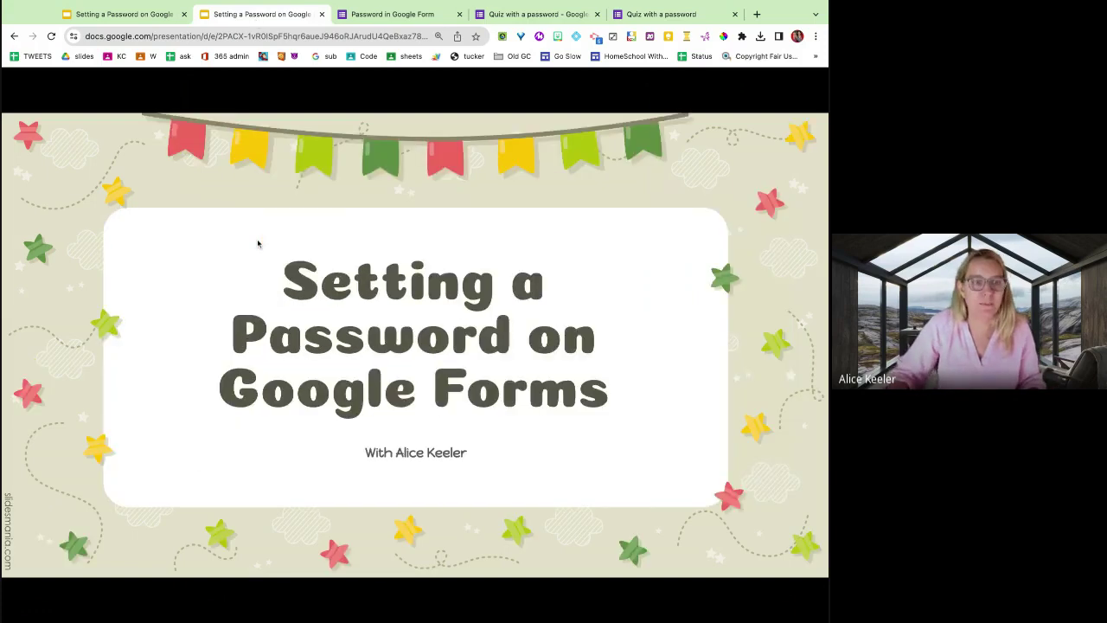
key(Right)
key(Right)
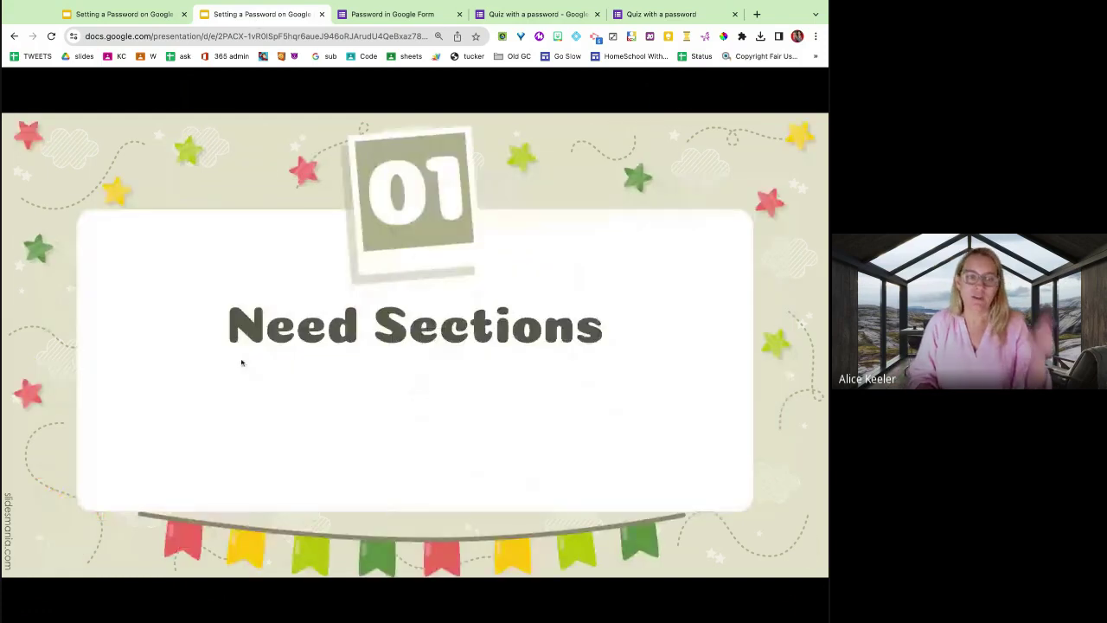
key(Right)
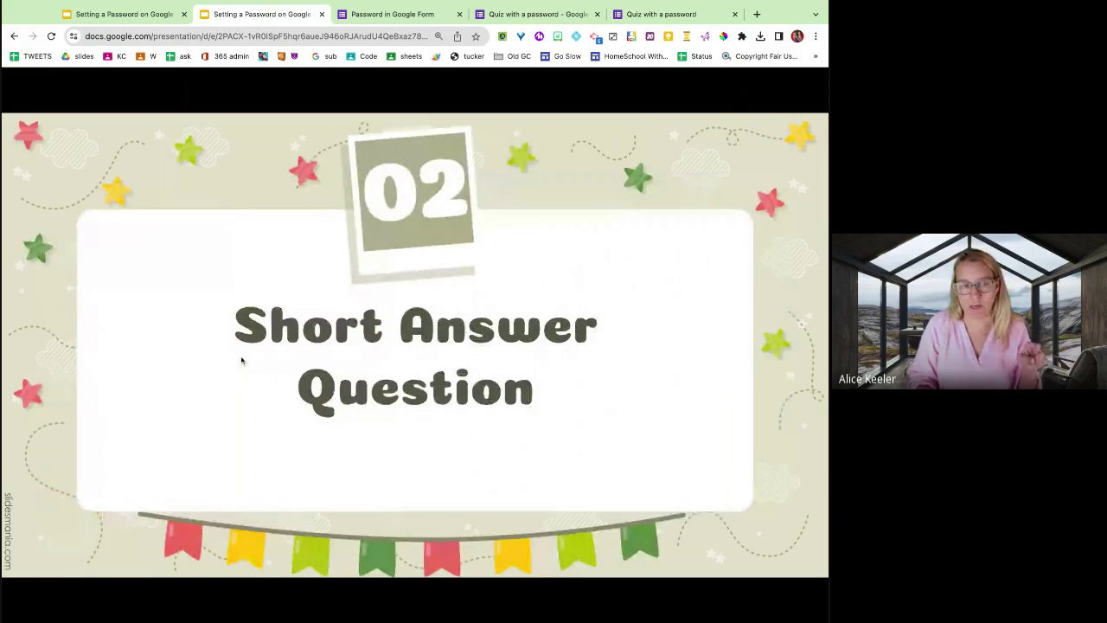
key(Right)
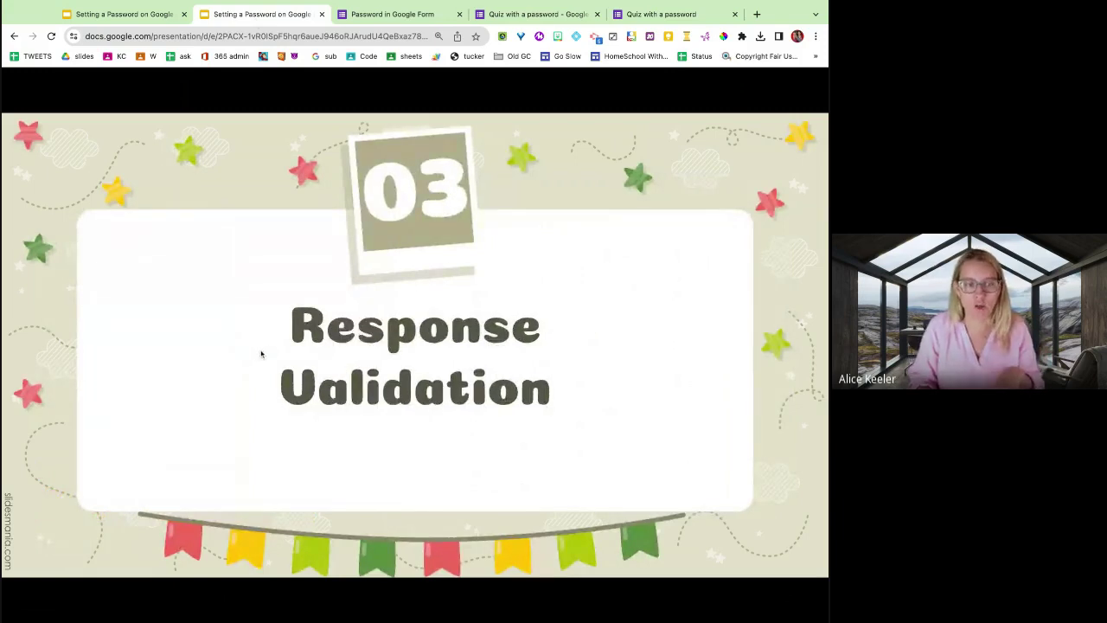
key(Right)
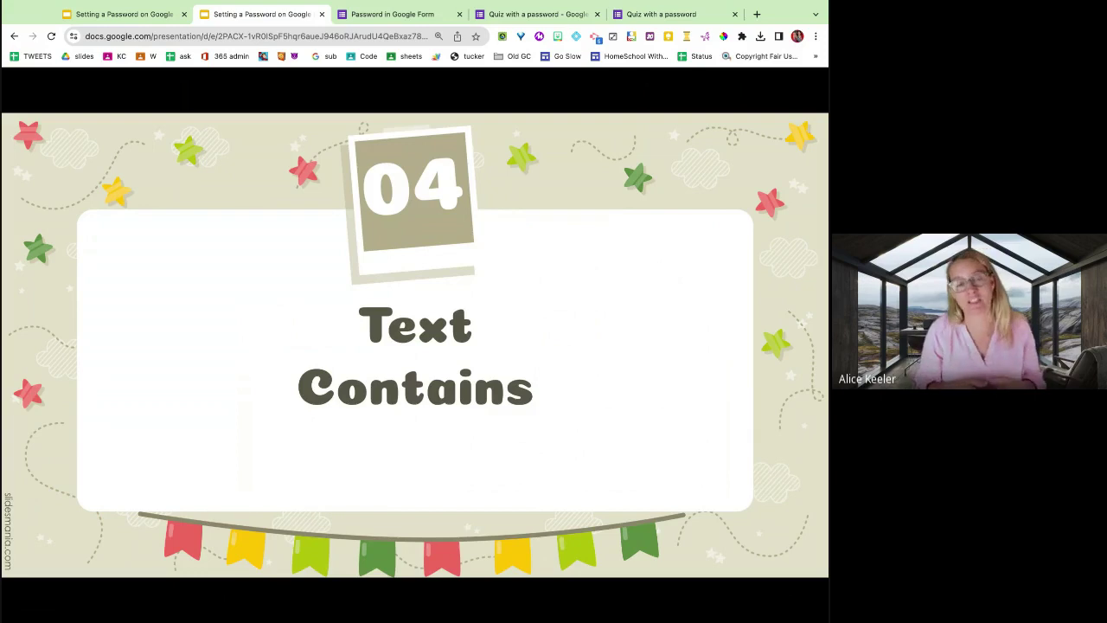
key(Right)
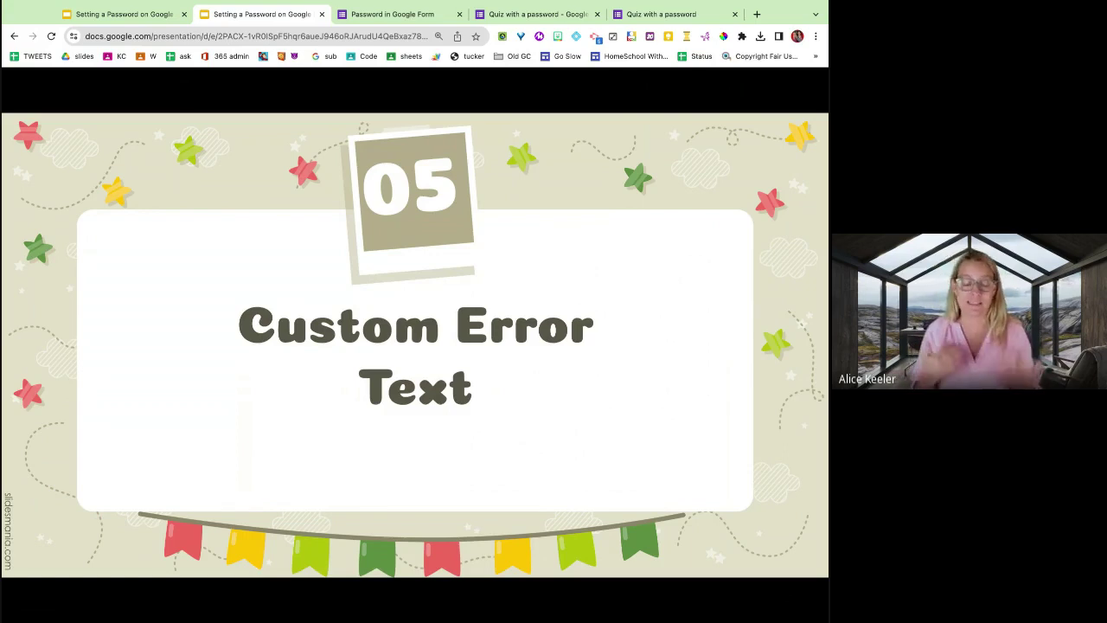
key(Right)
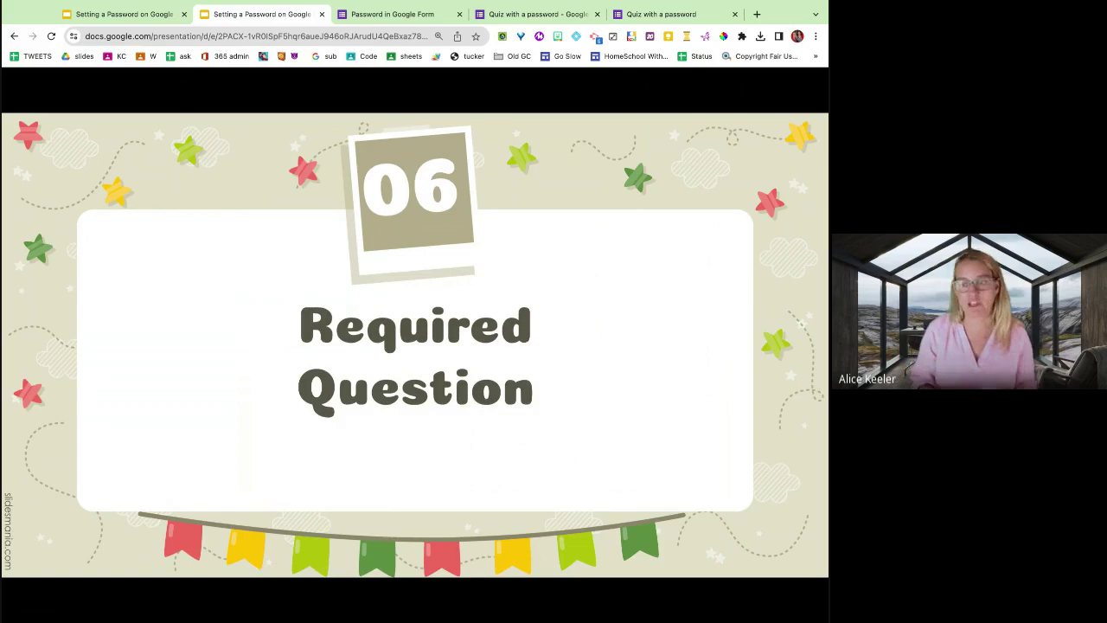